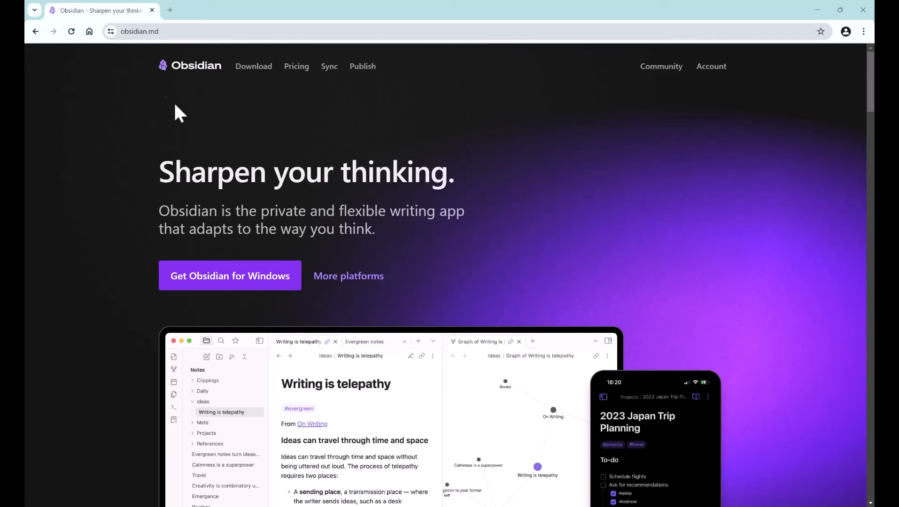
# Open the Obsidian download page and examine the installers offered for the other platforms.
pyautogui.click(134, 34)
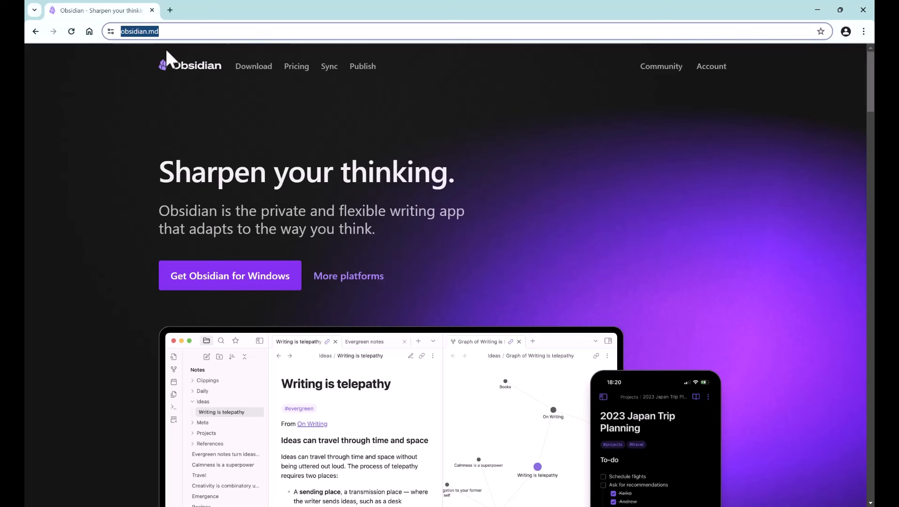
pyautogui.click(334, 186)
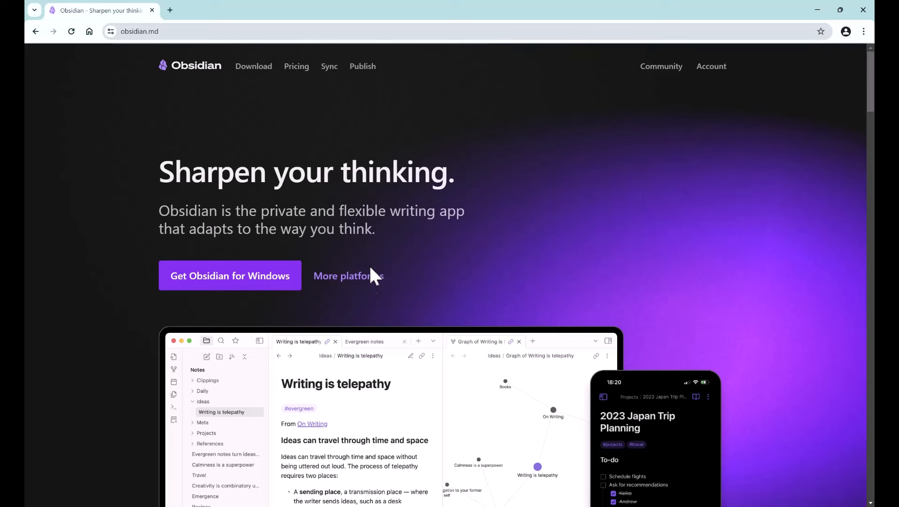
pyautogui.click(380, 277)
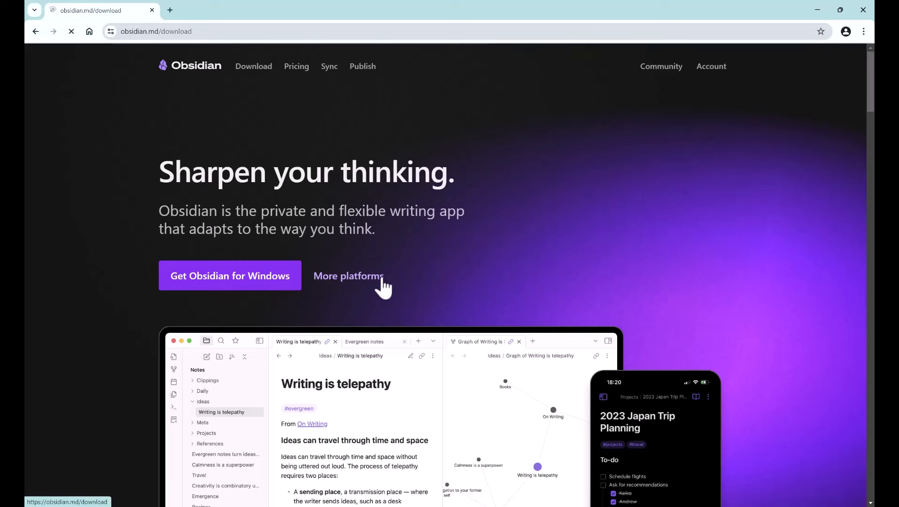
pyautogui.scroll(-7, 382, 288)
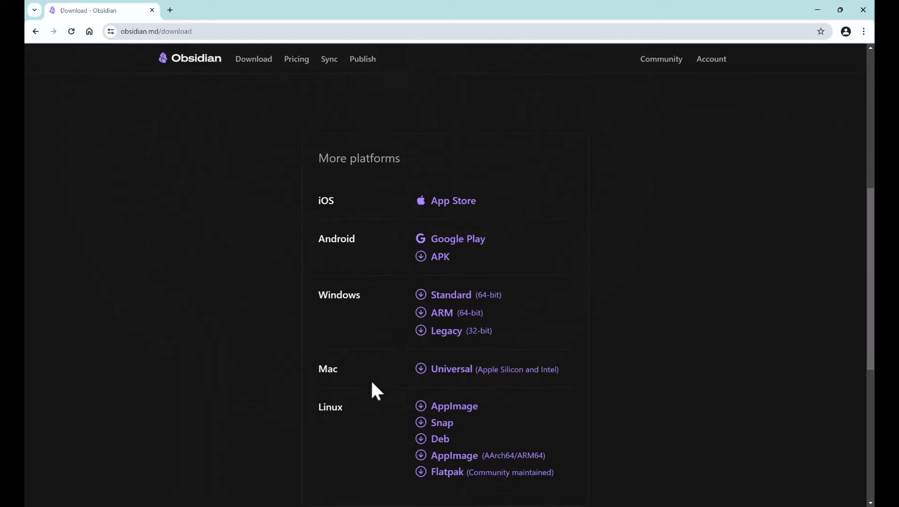
pyautogui.scroll(-2, 343, 357)
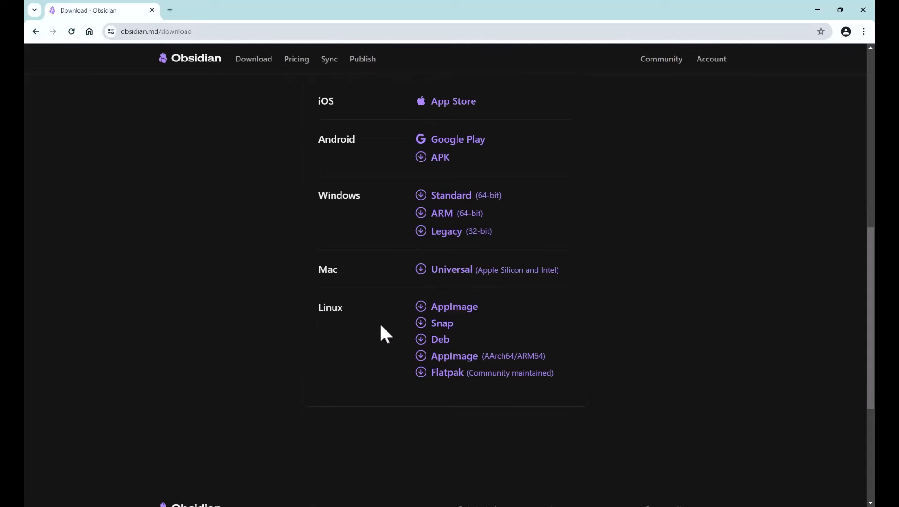
pyautogui.scroll(1, 380, 326)
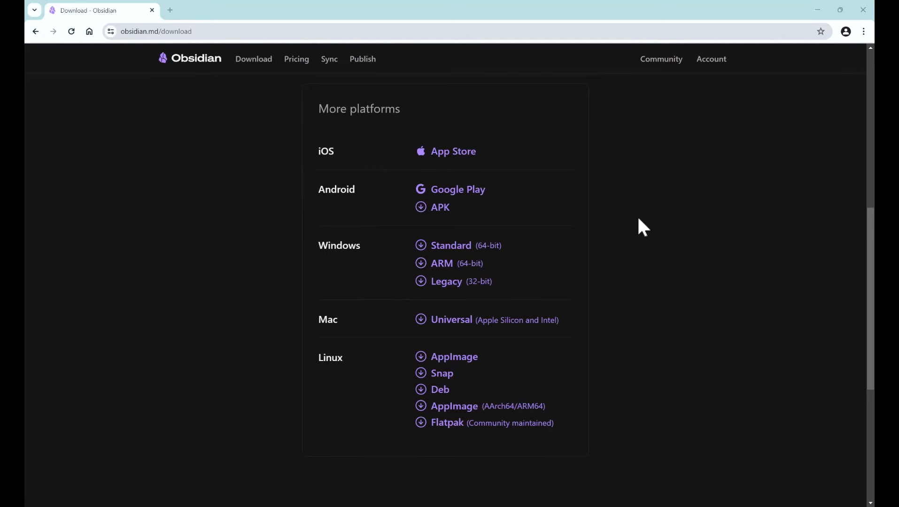
pyautogui.scroll(4, 700, 217)
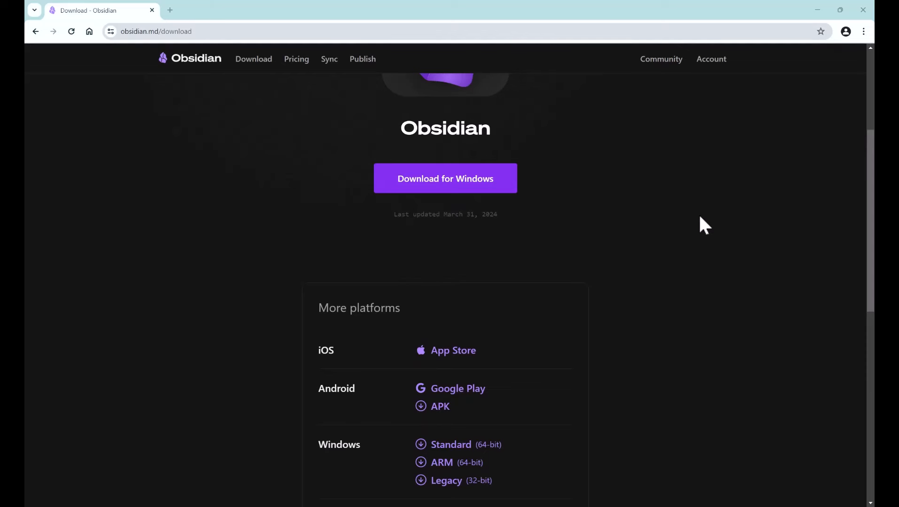
pyautogui.scroll(2, 699, 217)
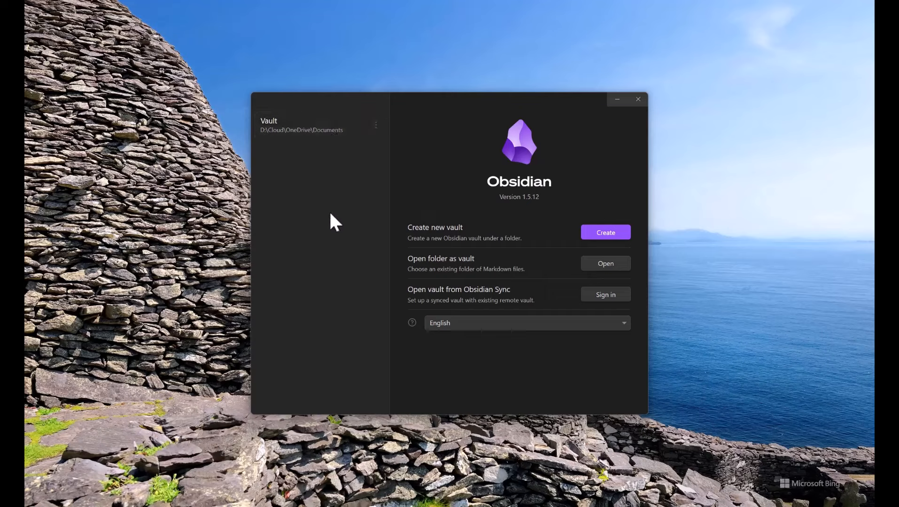
# Create a new local vault named Demo in the OneDrive Documents folder.
pyautogui.click(610, 232)
pyautogui.click(604, 264)
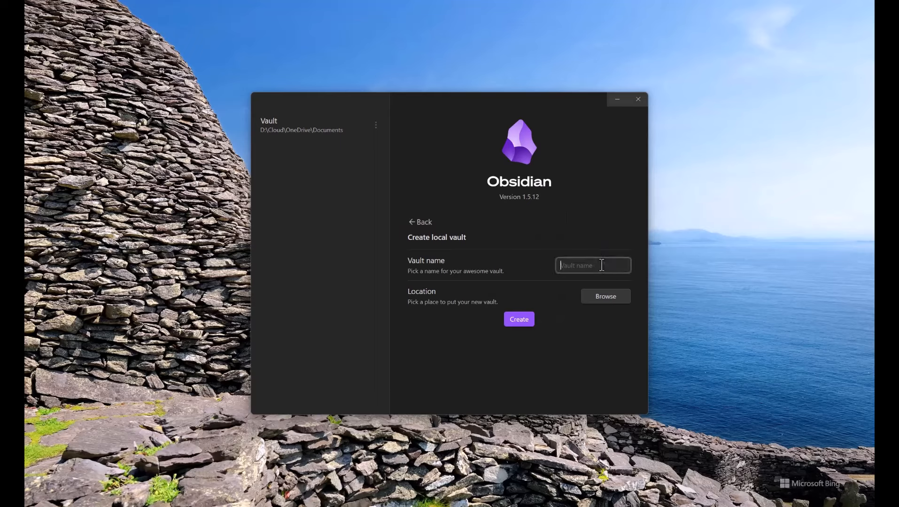
pyautogui.write('Demo')
pyautogui.click(603, 297)
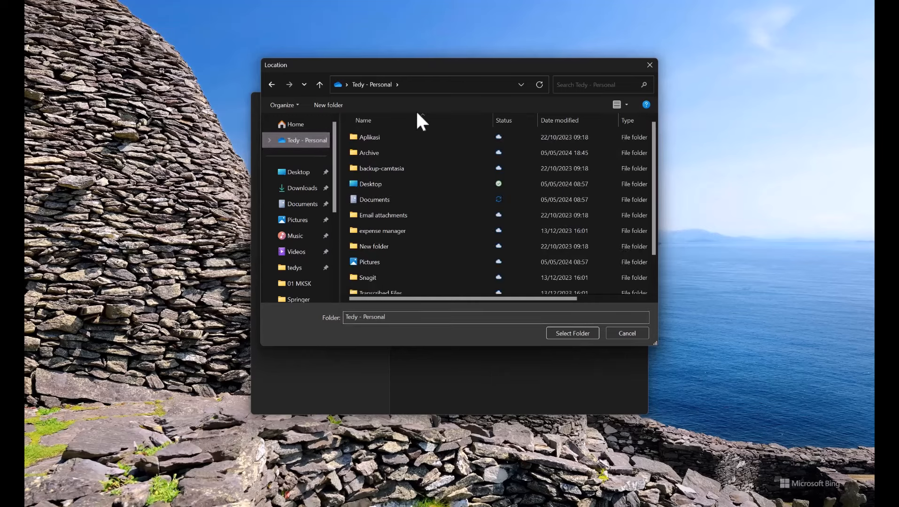
pyautogui.click(388, 197)
pyautogui.doubleClick(387, 197)
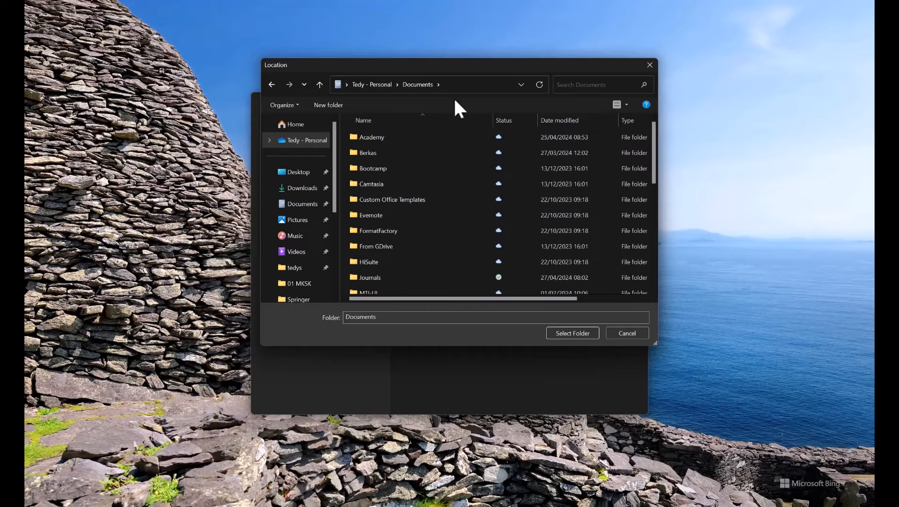
pyautogui.click(573, 333)
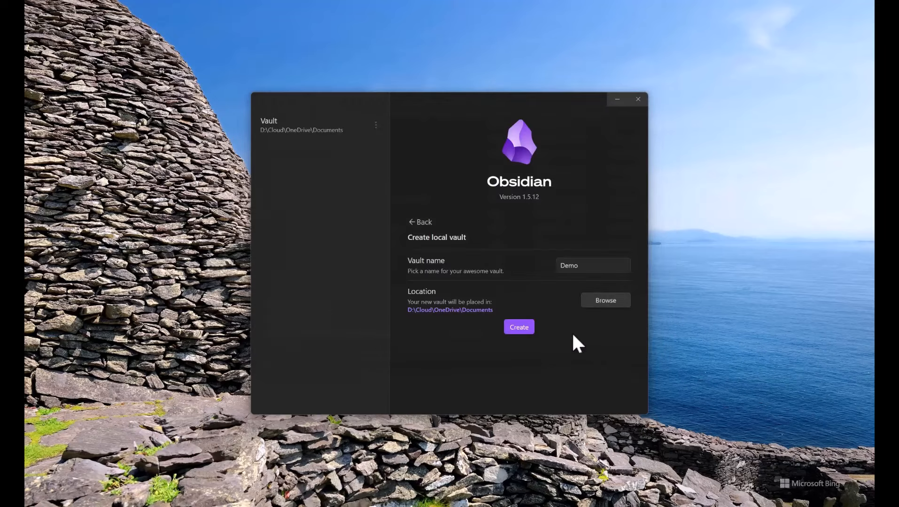
pyautogui.doubleClick(588, 264)
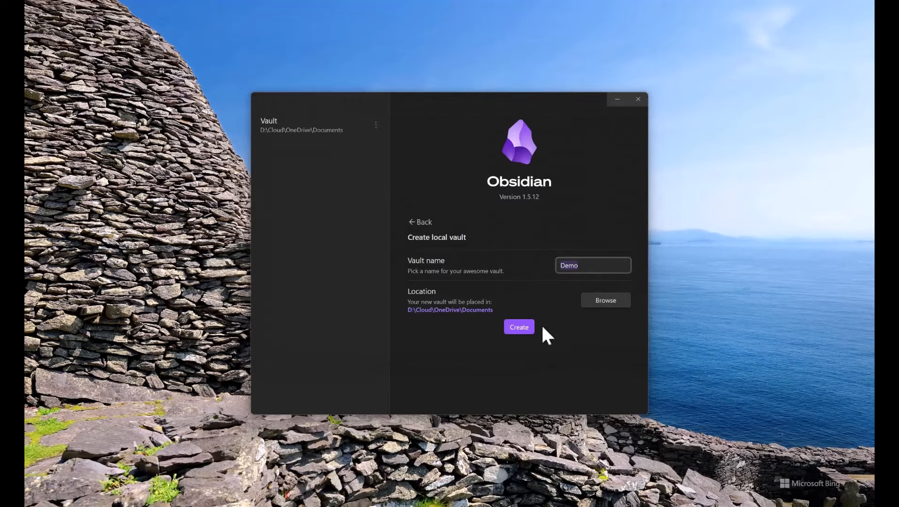
pyautogui.click(525, 329)
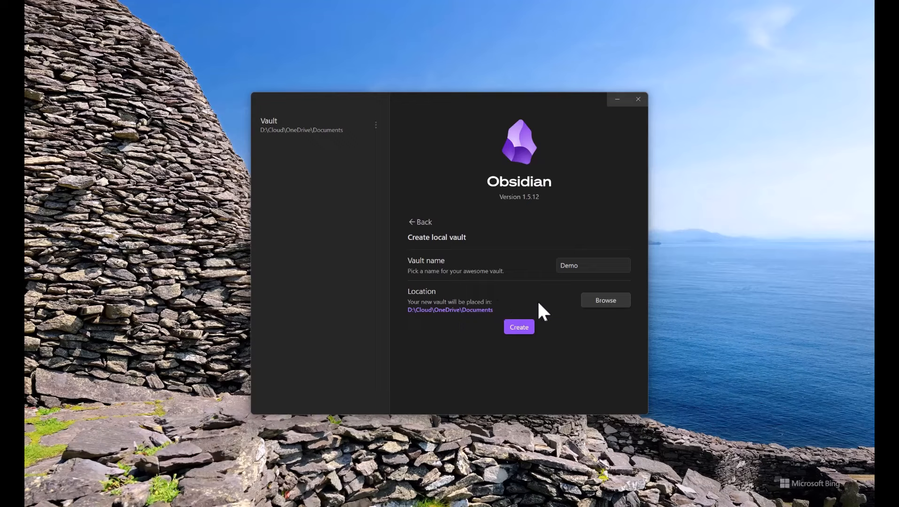
pyautogui.click(520, 329)
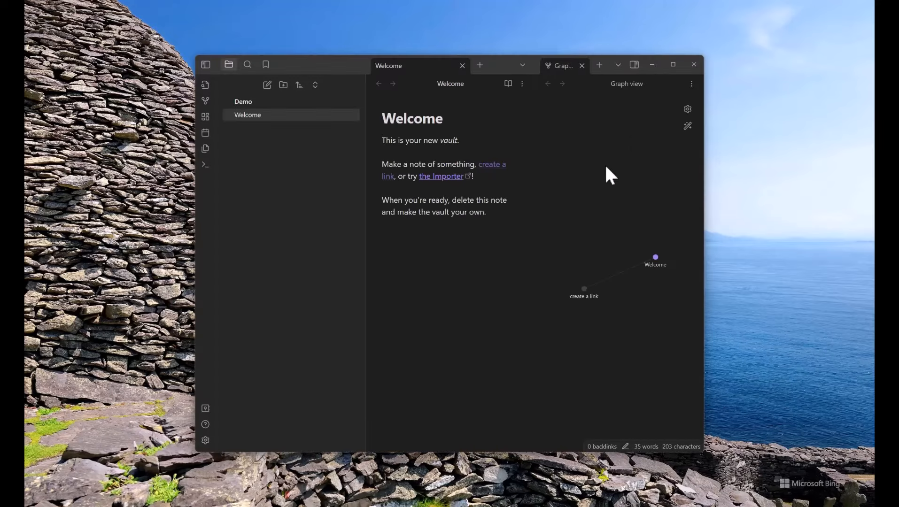
# Maximize the vault window and close the graph view.
pyautogui.click(675, 69)
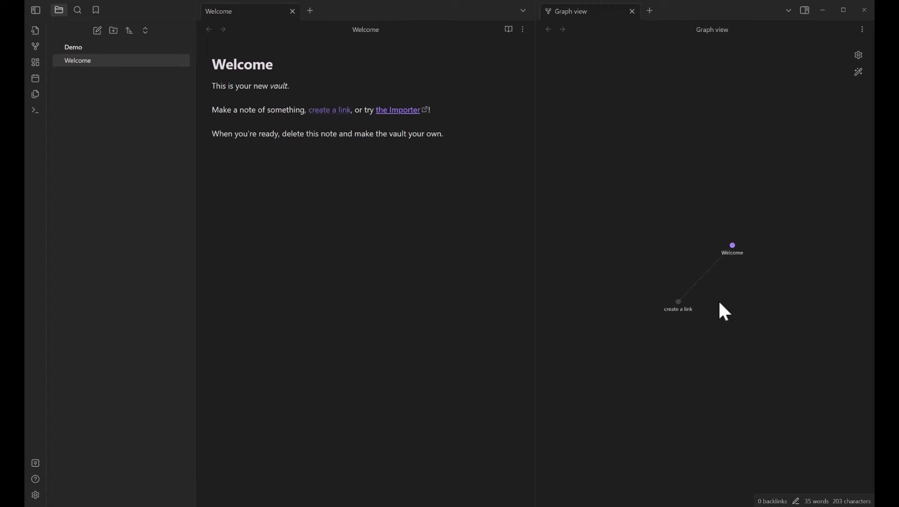
pyautogui.click(631, 11)
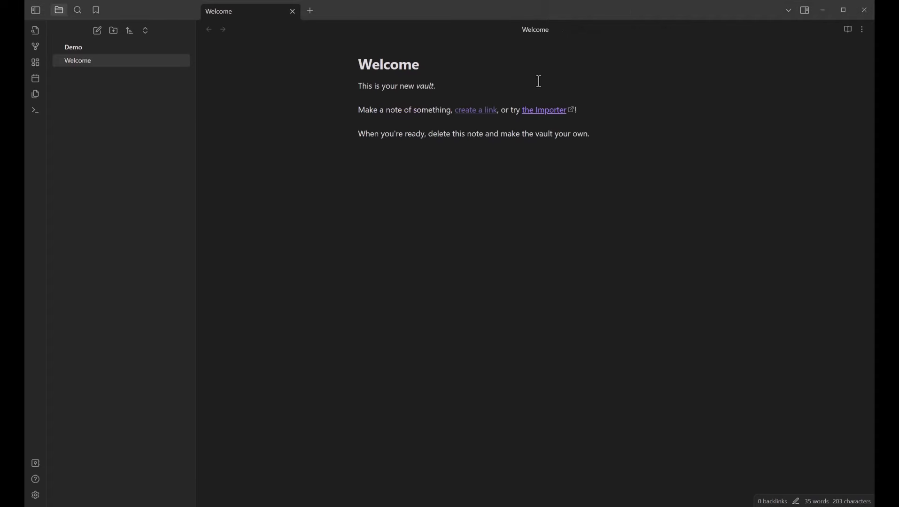
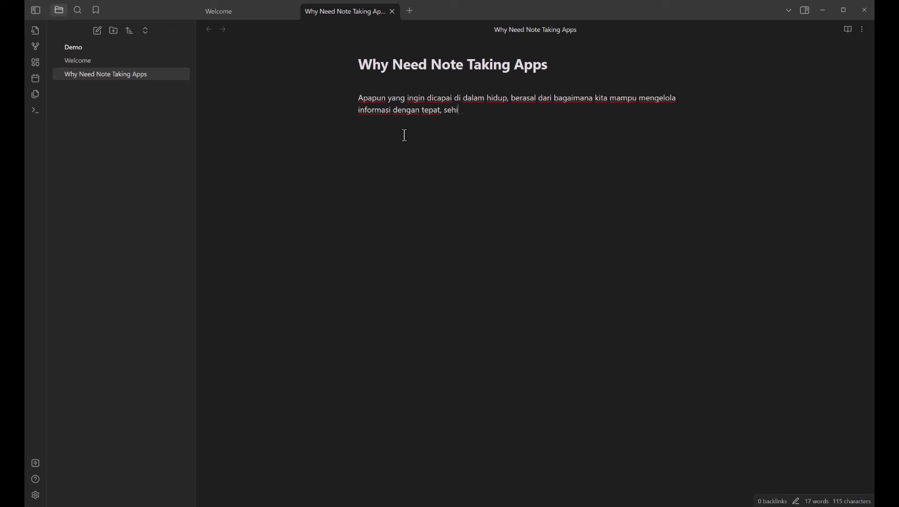
# Finish the note's sentence with "sehingga dapat memunculkan inovasi." and insert an empty line above the paragraph.
pyautogui.write('dapat memunculkan inovasi.')
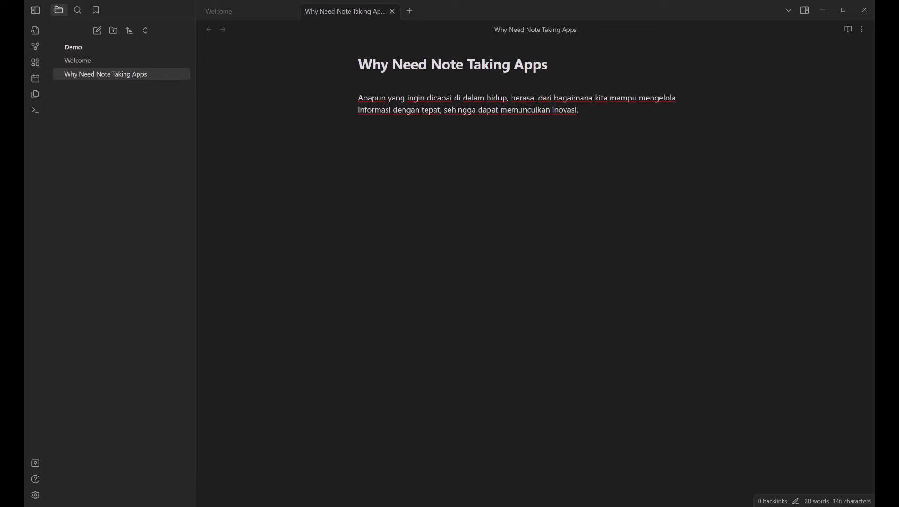
pyautogui.click(381, 97)
pyautogui.press('Left')
pyautogui.press('Left')
pyautogui.press('Left')
pyautogui.press('Left')
pyautogui.press('Left')
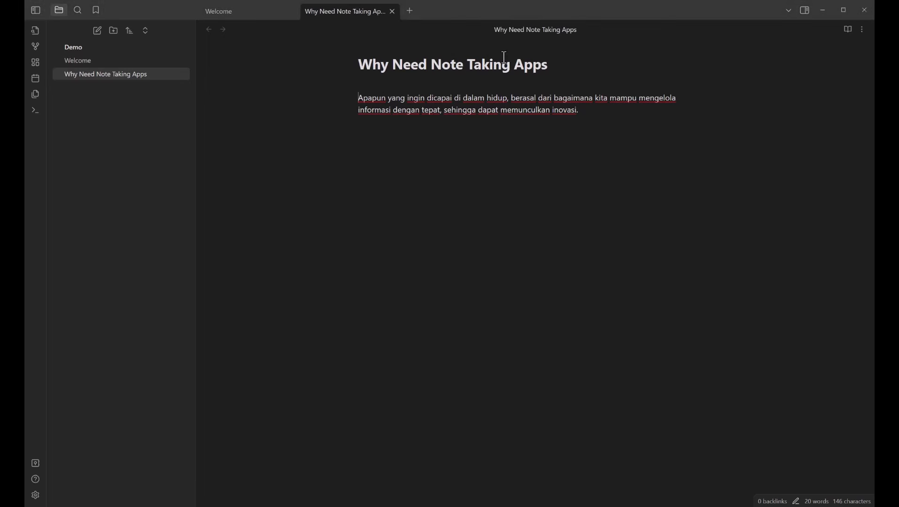
pyautogui.press('Return')
pyautogui.press('Up')
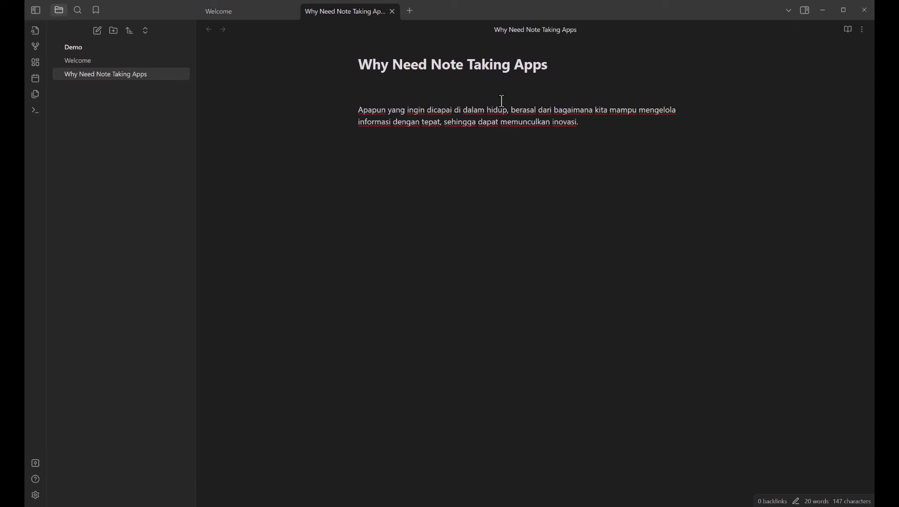
# Add a level-1 heading "Heading 1" and a level-2 heading "Heading 2" above the paragraph using Markdown.
pyautogui.write('#')
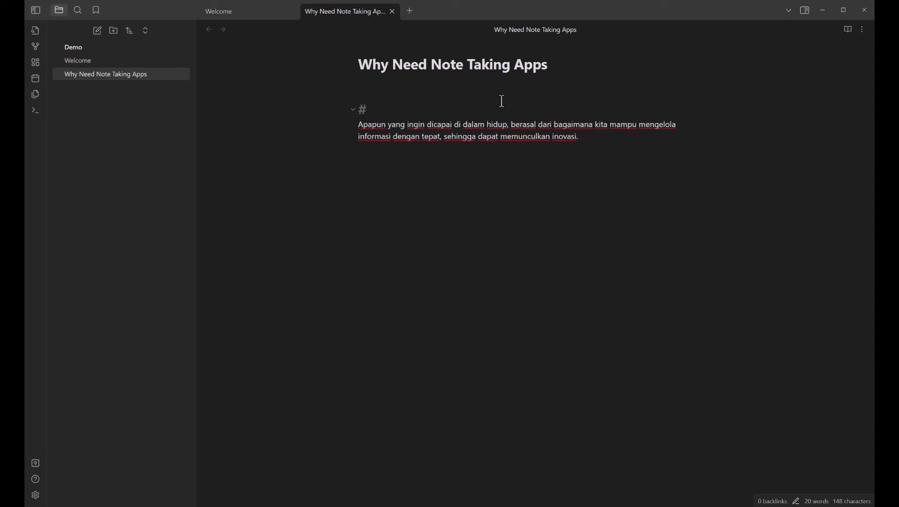
pyautogui.write(' Heading 1')
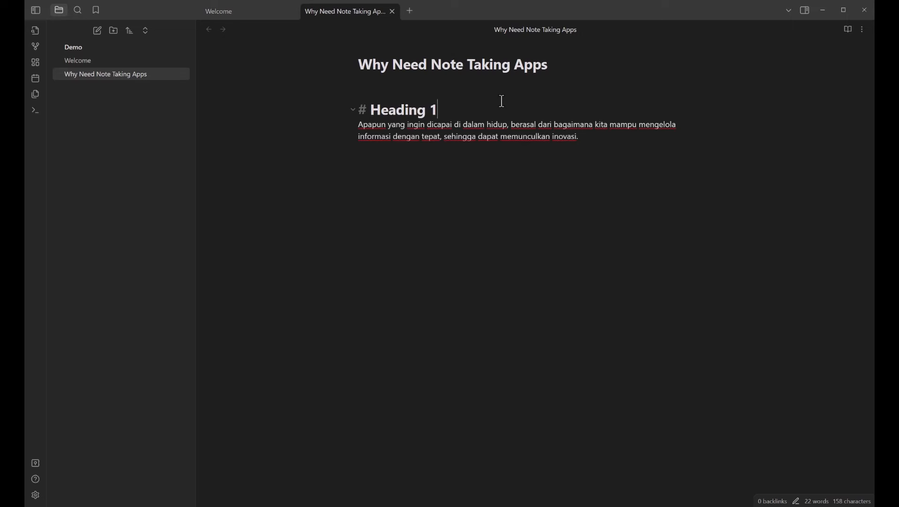
pyautogui.press('Return')
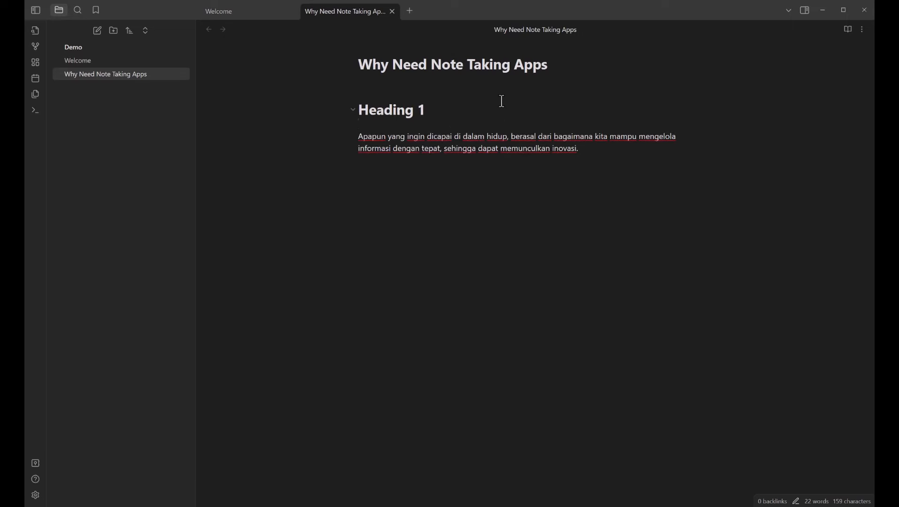
pyautogui.write('##')
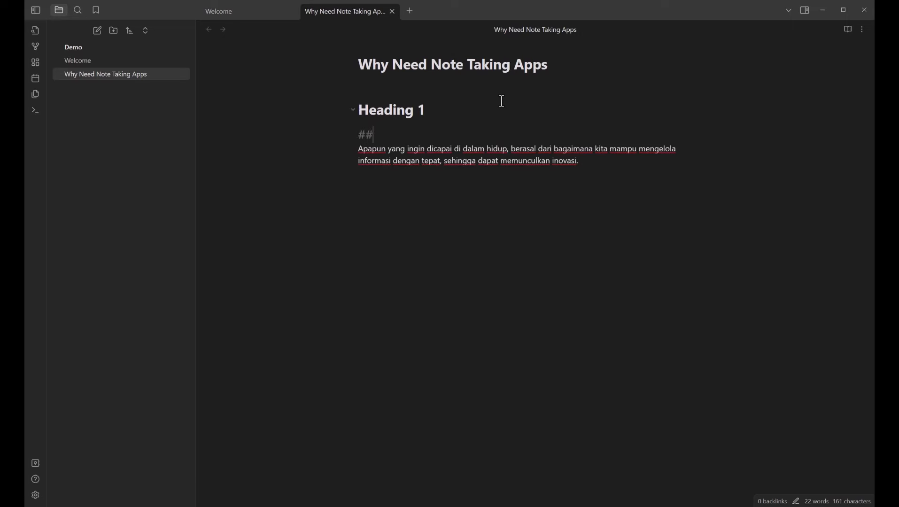
pyautogui.write(' Heading 2')
pyautogui.press('Return')
pyautogui.press('Return')
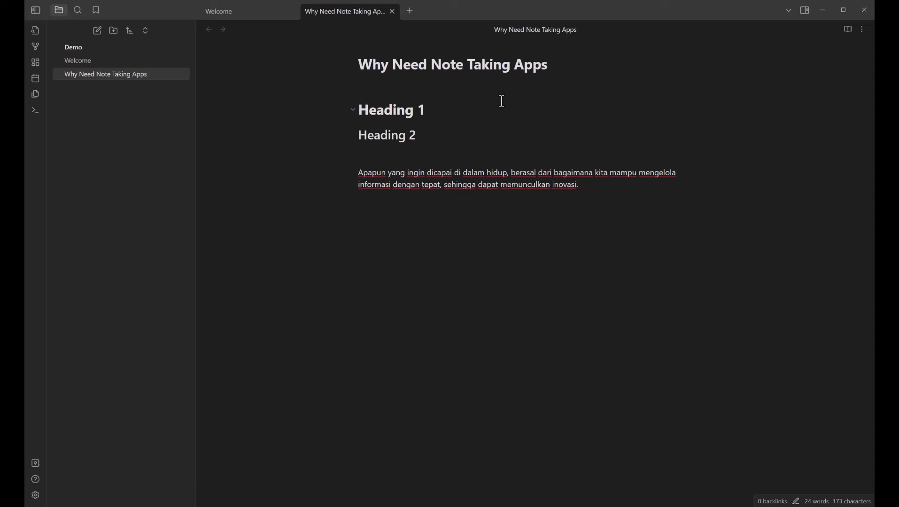
# Add Markdown headings of levels 3 to 6 below Heading 2, reading "Heading 3", "Heading 4", "Heading5" and "Heading 6".
pyautogui.write('### H')
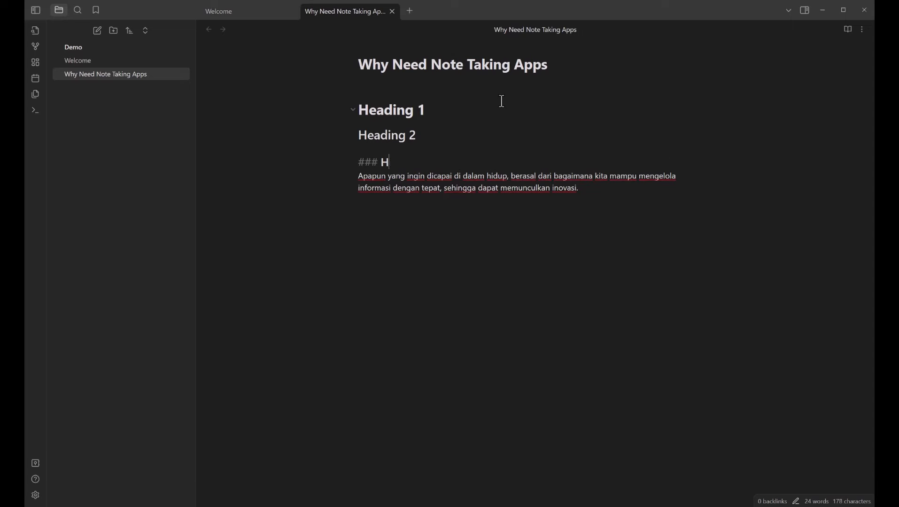
pyautogui.write('eading 3')
pyautogui.press('Return')
pyautogui.press('Return')
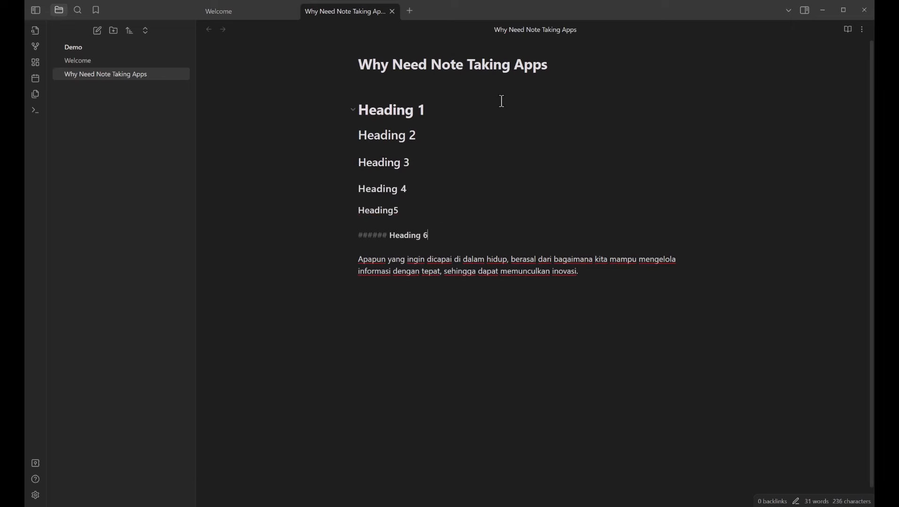
pyautogui.press('Return')
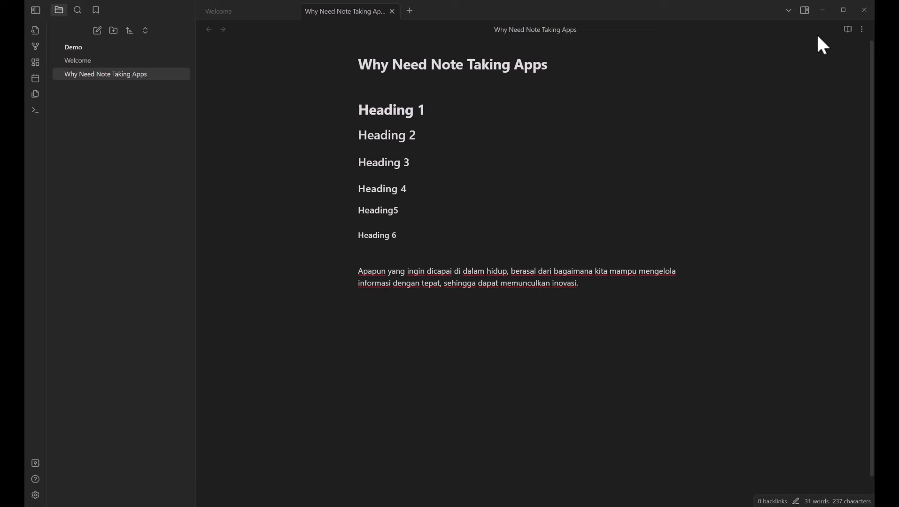
# Show the note's details sidebar, view its tags and switch it to the note's outline.
pyautogui.click(802, 10)
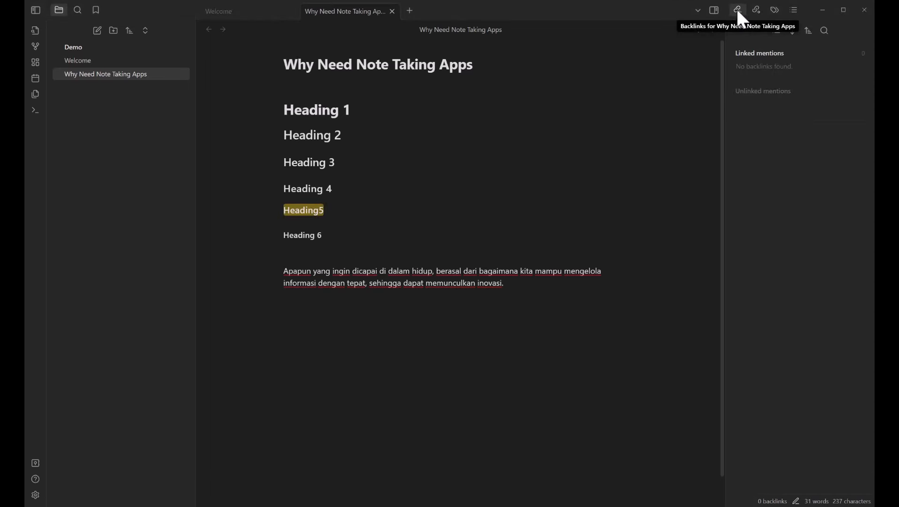
pyautogui.click(775, 10)
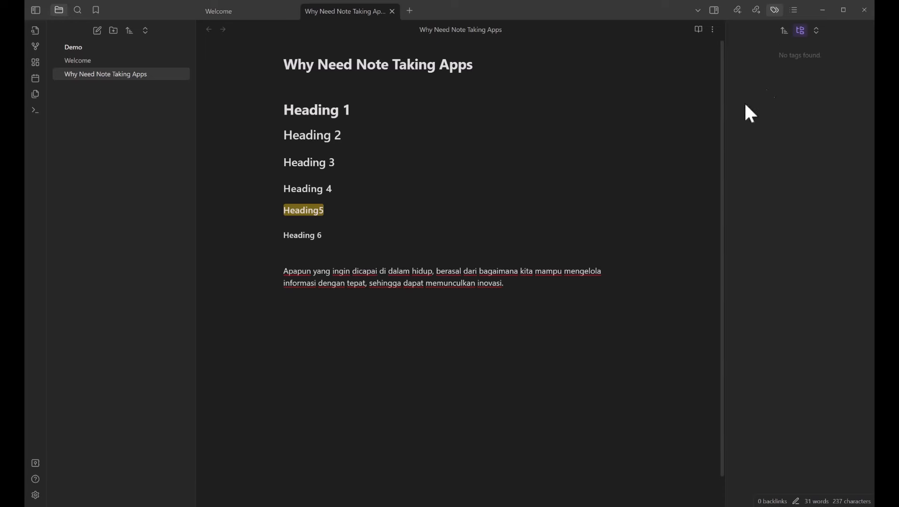
pyautogui.click(794, 10)
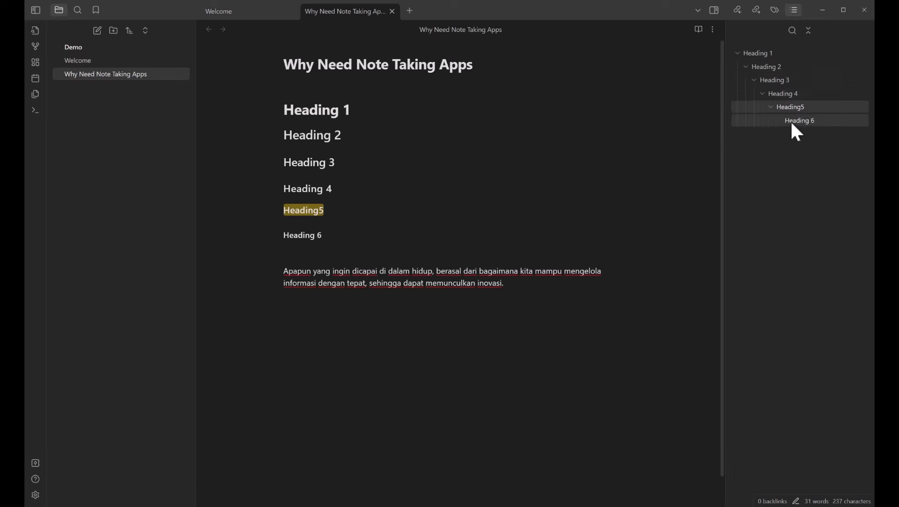
# Jump from the outline to Heading 2, Heading 3, Heading 4, Heading5 and Heading 6 in turn.
pyautogui.click(770, 66)
pyautogui.click(783, 81)
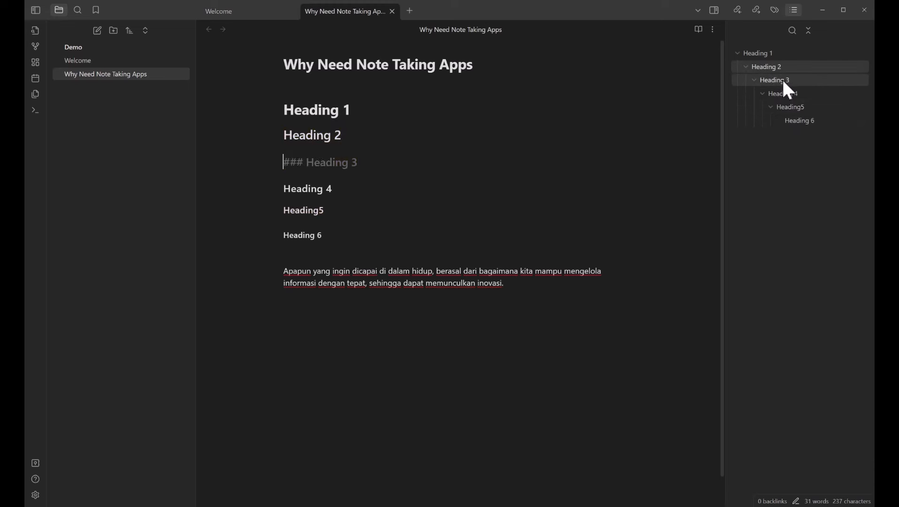
pyautogui.click(791, 94)
pyautogui.click(799, 107)
pyautogui.click(804, 120)
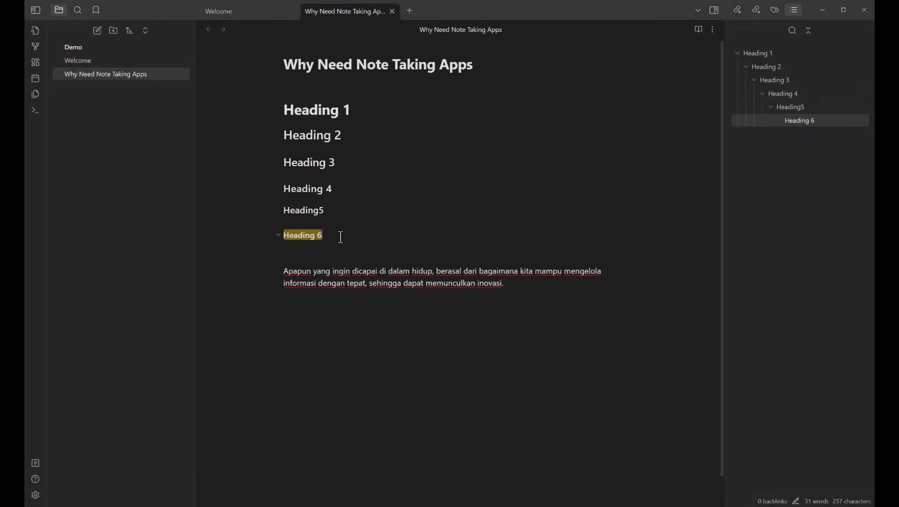
# Delete the text from Heading 2 through Heading 6, keeping Heading 1 and the paragraph.
pyautogui.moveTo(341, 237); pyautogui.dragTo(224, 109)
pyautogui.press('BackSpace')
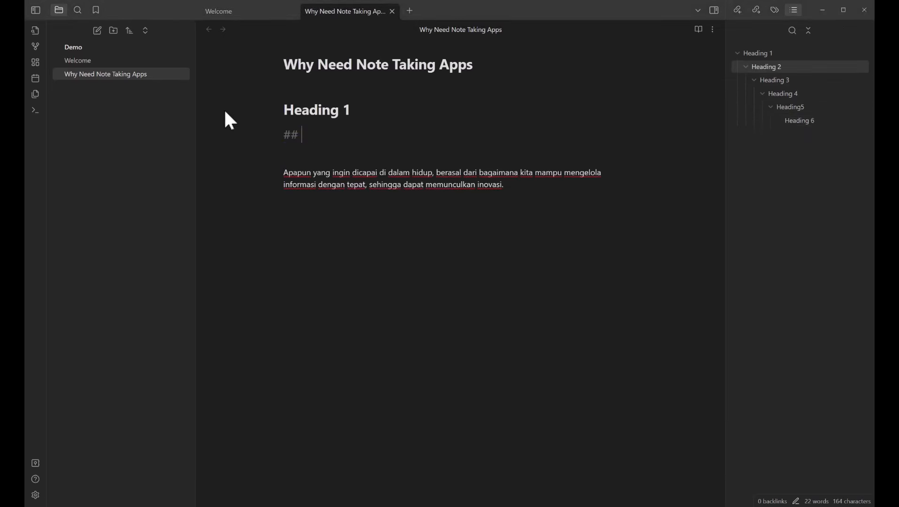
# Remove the leftover level-2 heading marker and its line below Heading 1.
pyautogui.press('BackSpace')
pyautogui.press('BackSpace')
pyautogui.press('BackSpace')
pyautogui.press('BackSpace')
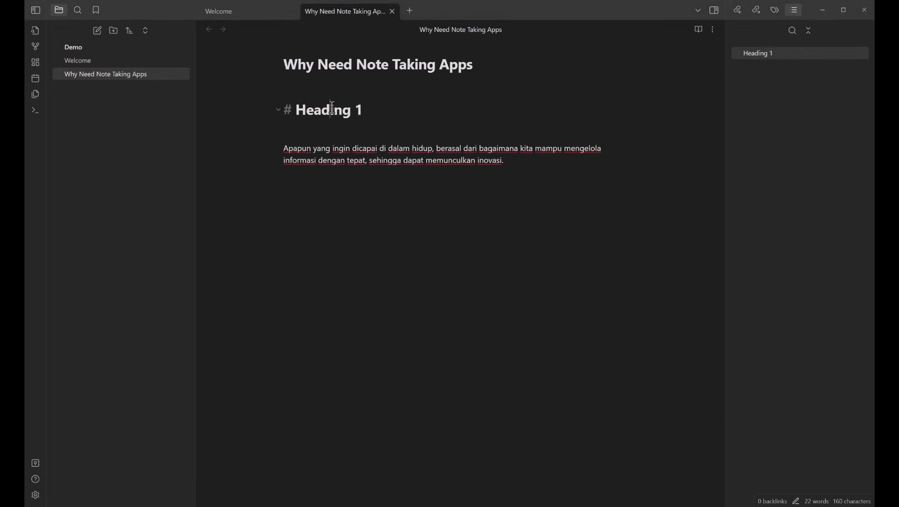
# Rename Heading 1 to "Kutipan" and remove the blank line between it and the paragraph.
pyautogui.doubleClick(332, 108)
pyautogui.write('Kutipanm')
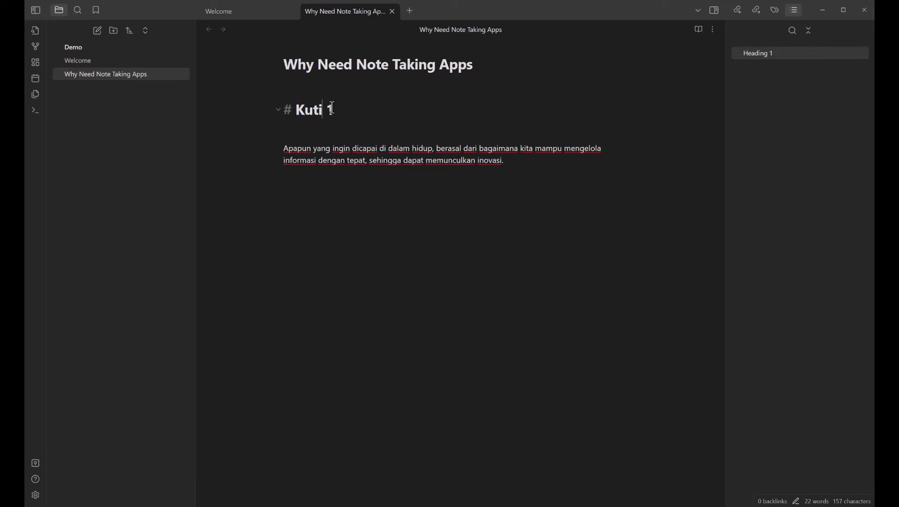
pyautogui.press('BackSpace')
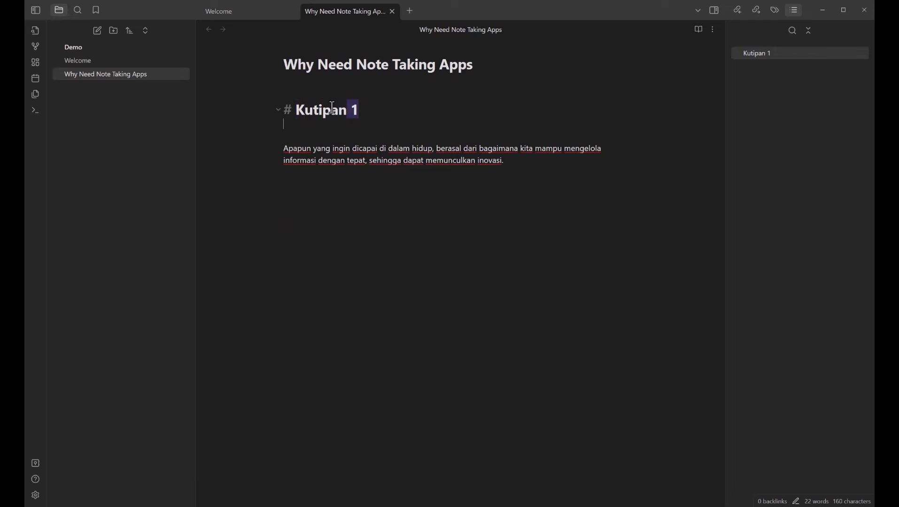
pyautogui.press('Delete')
pyautogui.press('Delete')
pyautogui.press('Delete')
# Add a level-1 Markdown heading "Fakta Penelitian" below the paragraph, separated by blank lines.
pyautogui.press('Down')
pyautogui.press('Down')
pyautogui.press('End')
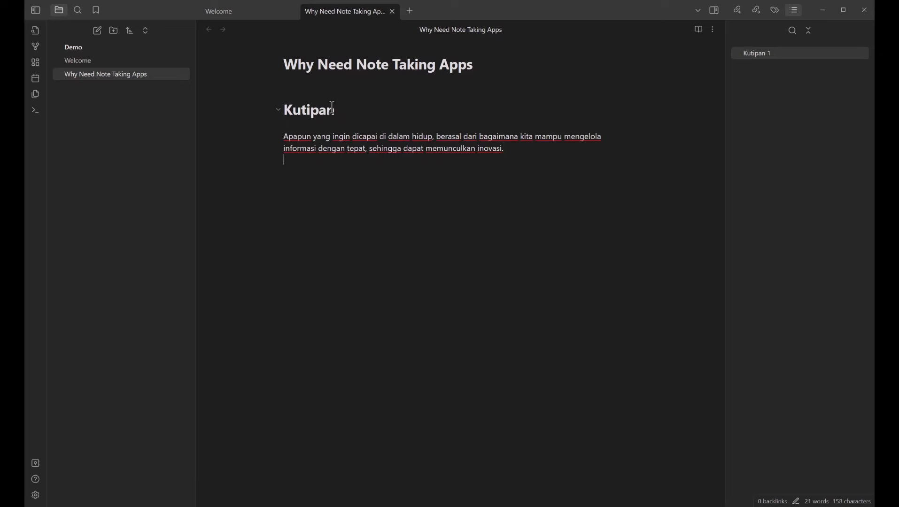
pyautogui.press('Return')
pyautogui.press('Return')
pyautogui.write('# Fakta')
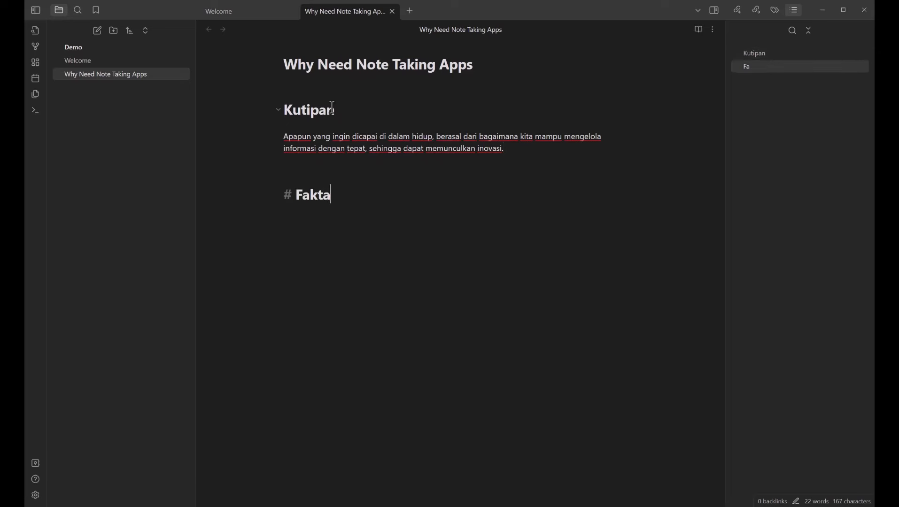
pyautogui.write(' Peneliti')
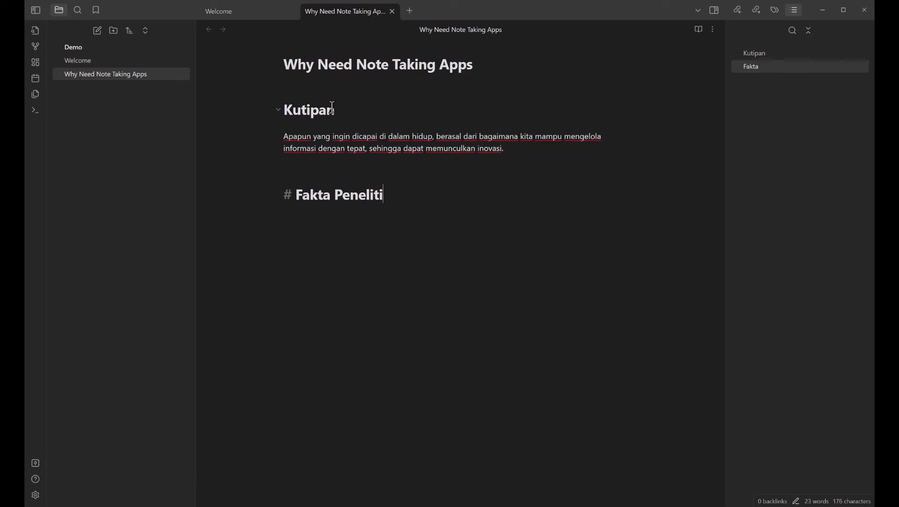
pyautogui.write('an')
pyautogui.press('Return')
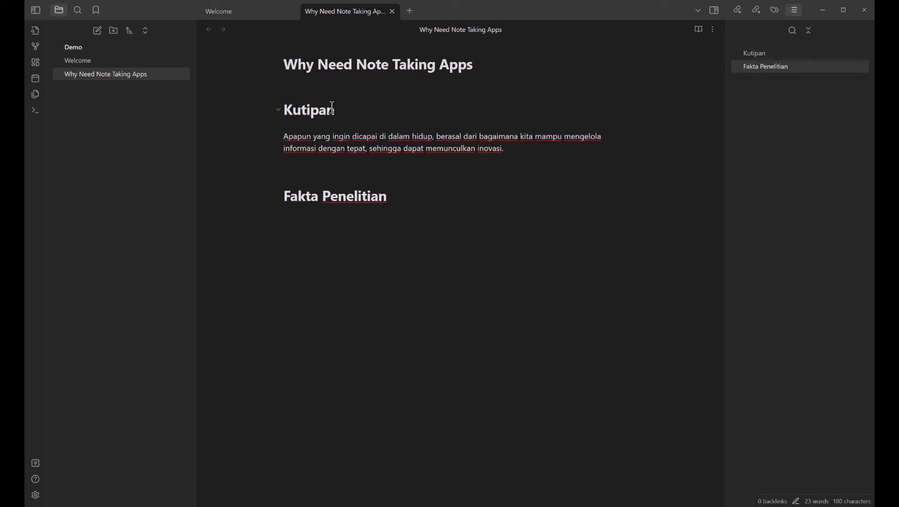
# Under Fakta Penelitian, write "Asupan hari rata - rata orang adalah 34 GB" and "Setiap orang mengonsumsi konten setara dengan 175 surat kabar" on separate lines.
pyautogui.write('Asupan hari rata - rata orang adalah 34')
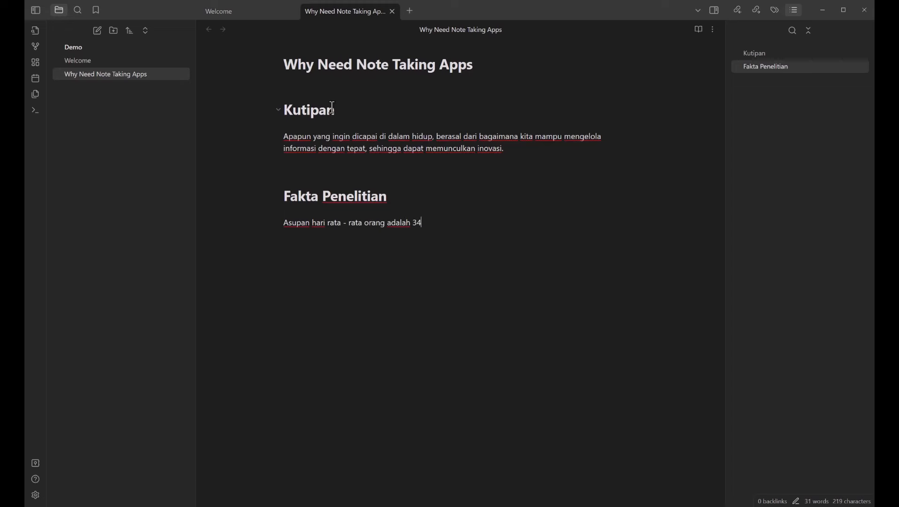
pyautogui.write(' GB')
pyautogui.press('Return')
pyautogui.write('Setiap orang mengonsumsi kon')
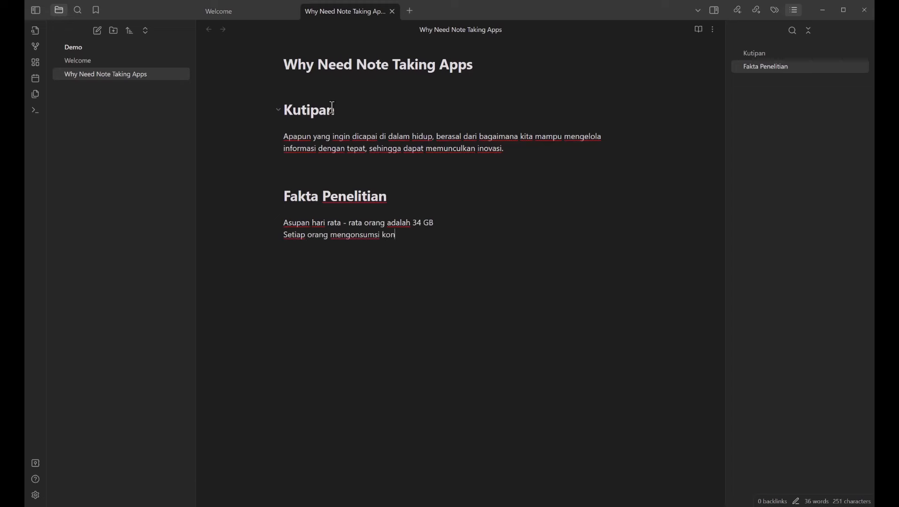
pyautogui.write('ten setara dengan 1')
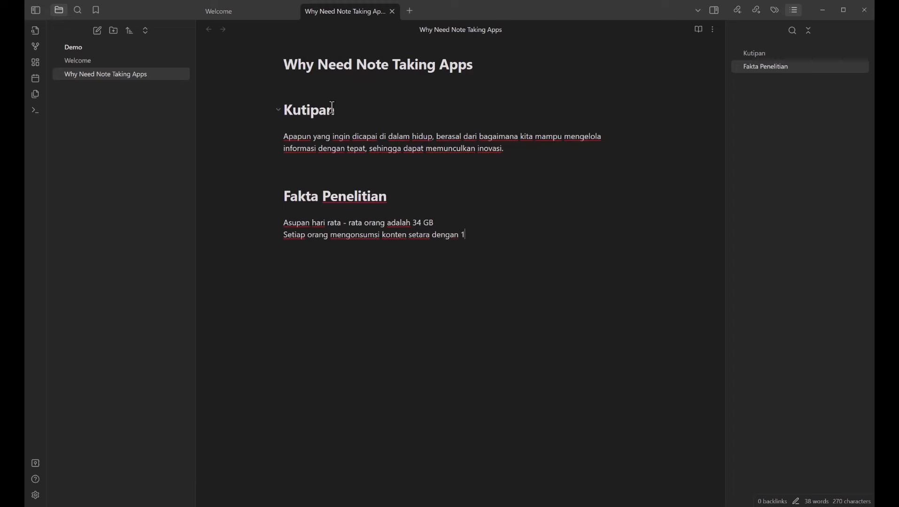
pyautogui.write('75 surat kabar')
# Turn the two lines under Fakta Penelitian into Markdown bullet points with a hyphen and space.
pyautogui.click(285, 222)
pyautogui.moveTo(289, 223); pyautogui.dragTo(435, 223)
pyautogui.click(254, 226)
pyautogui.write('-')
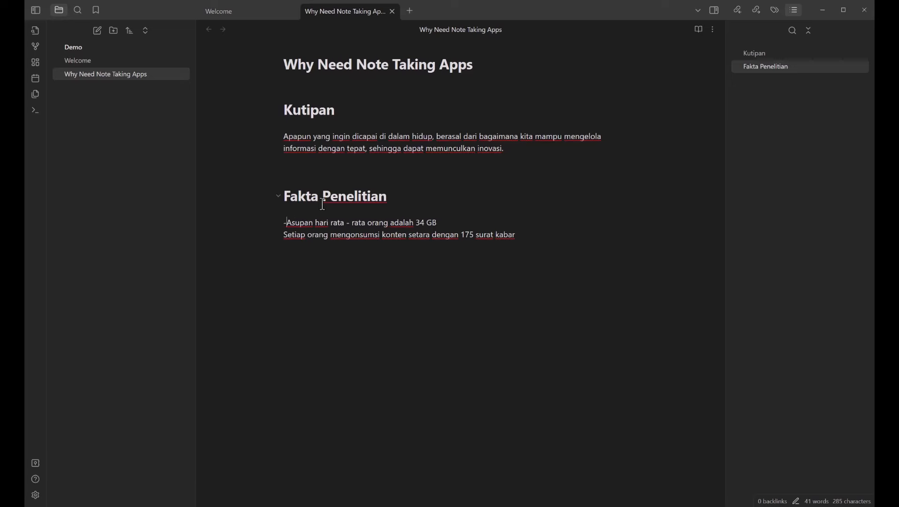
pyautogui.click(289, 232)
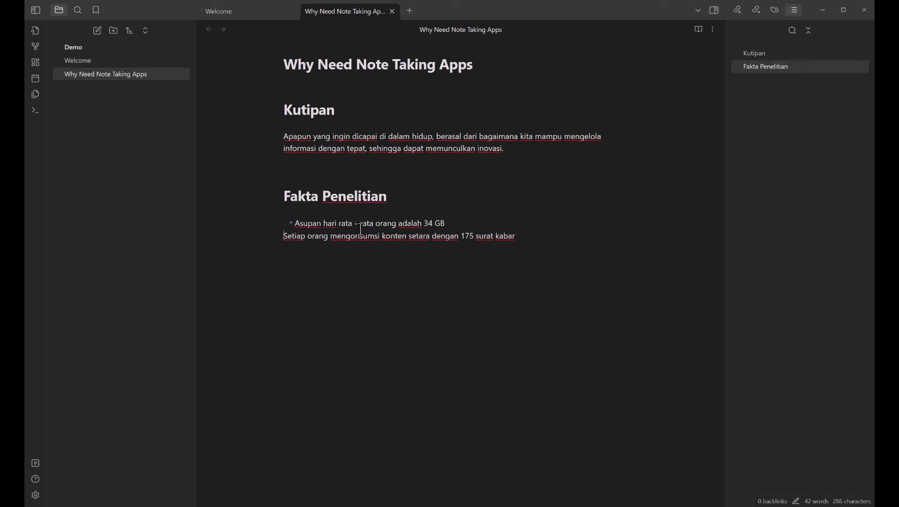
pyautogui.write('- ')
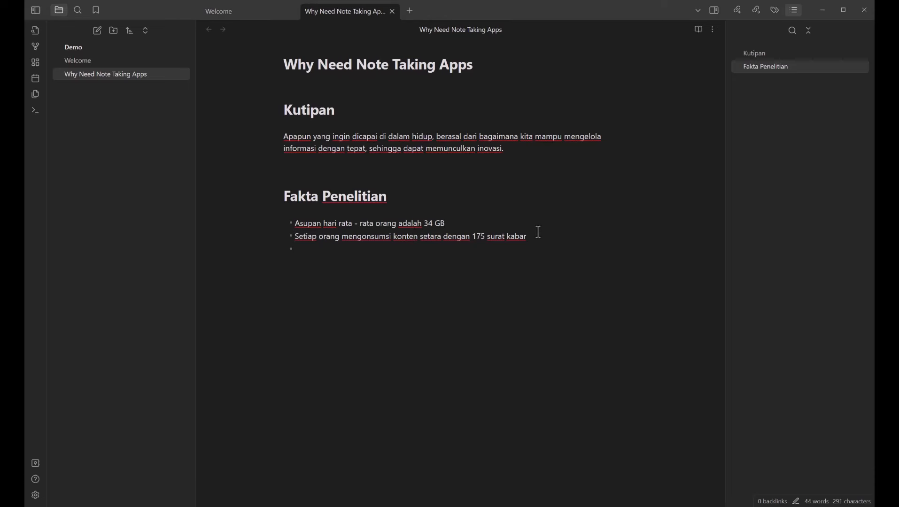
# Add a third bullet "jumlah ini 5x lebih banyak dari tahun 1986" and indent it under the second bullet.
pyautogui.write('jumlah ini 5x lebih ban')
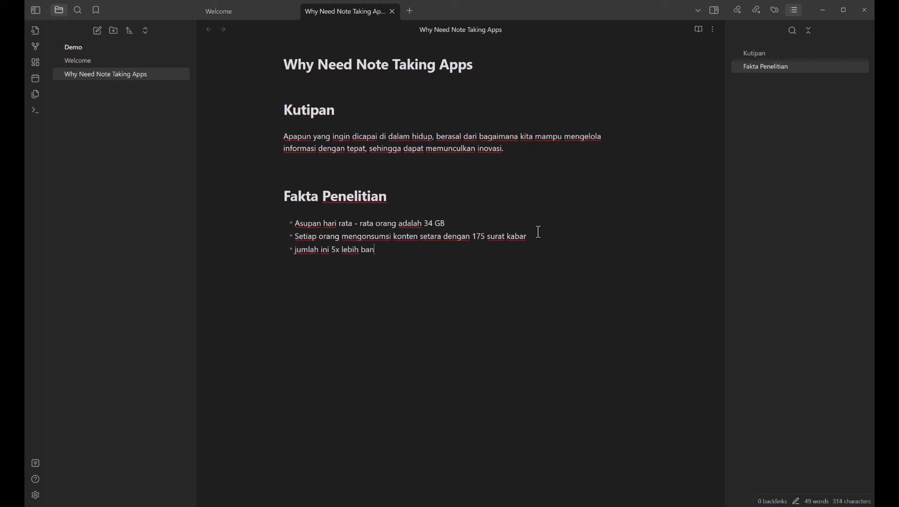
pyautogui.write('yak dari tahun 1986')
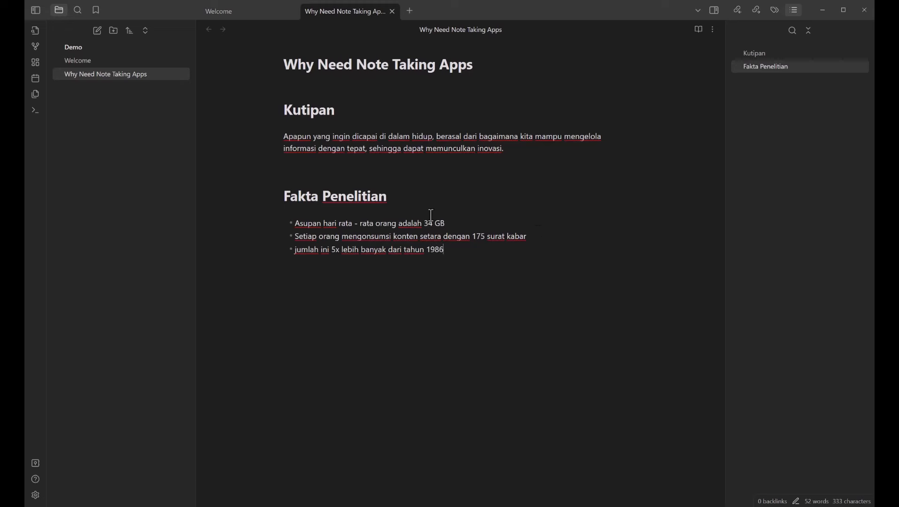
pyautogui.moveTo(295, 250); pyautogui.dragTo(444, 251)
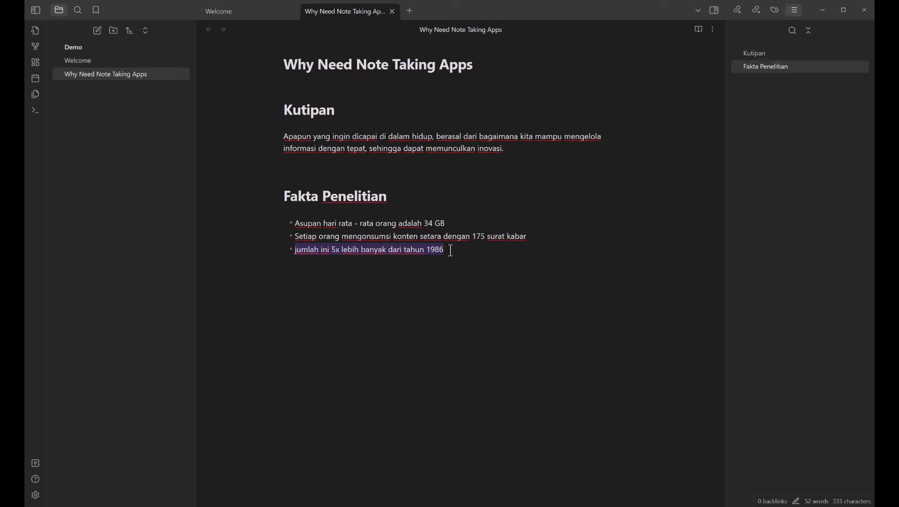
pyautogui.press('Tab')
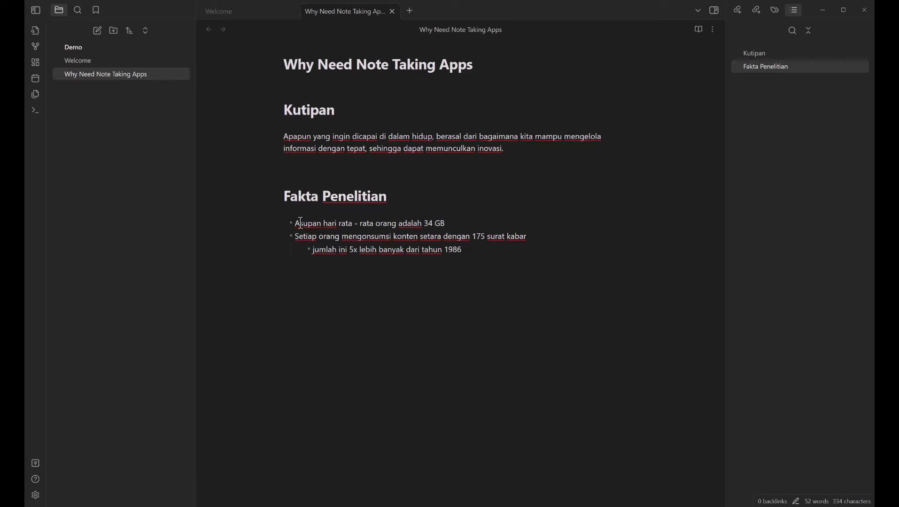
# Make the whole first bullet under Fakta Penelitian bold.
pyautogui.moveTo(295, 223); pyautogui.dragTo(449, 220)
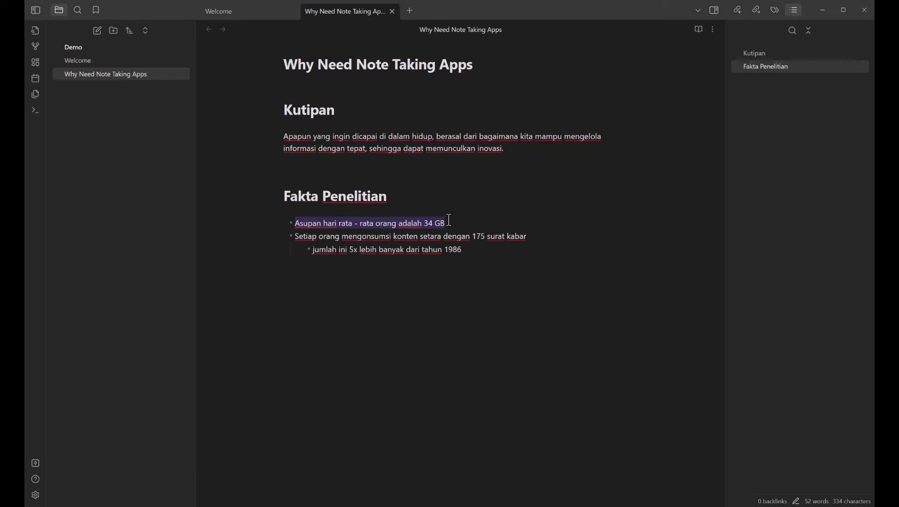
pyautogui.hotkey('ctrl', 'b')
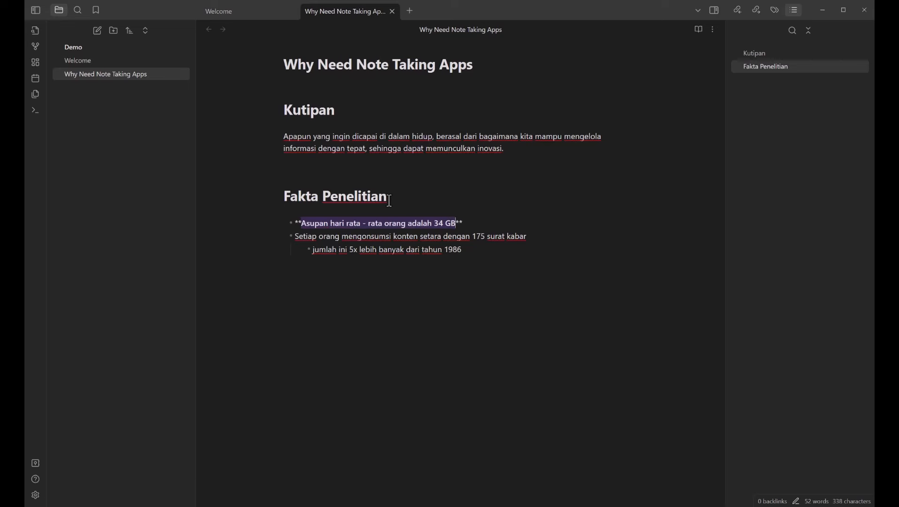
pyautogui.click(342, 221)
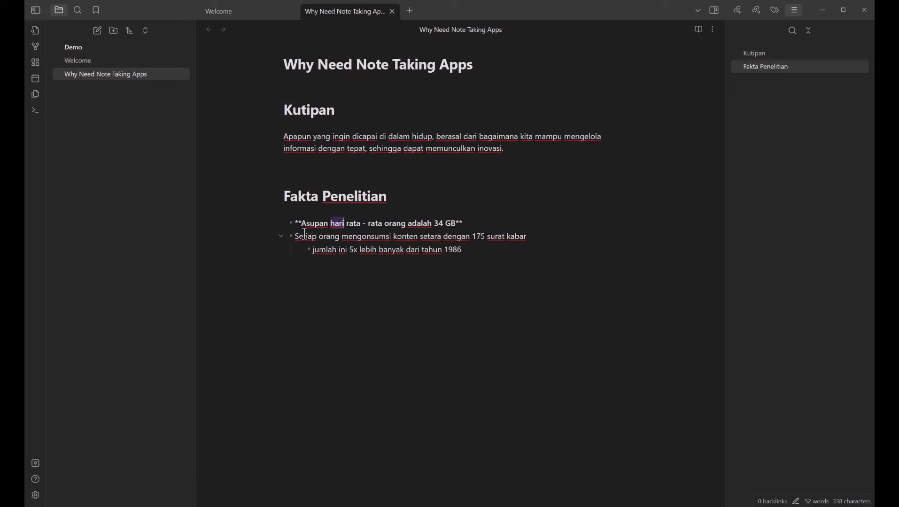
pyautogui.click(324, 236)
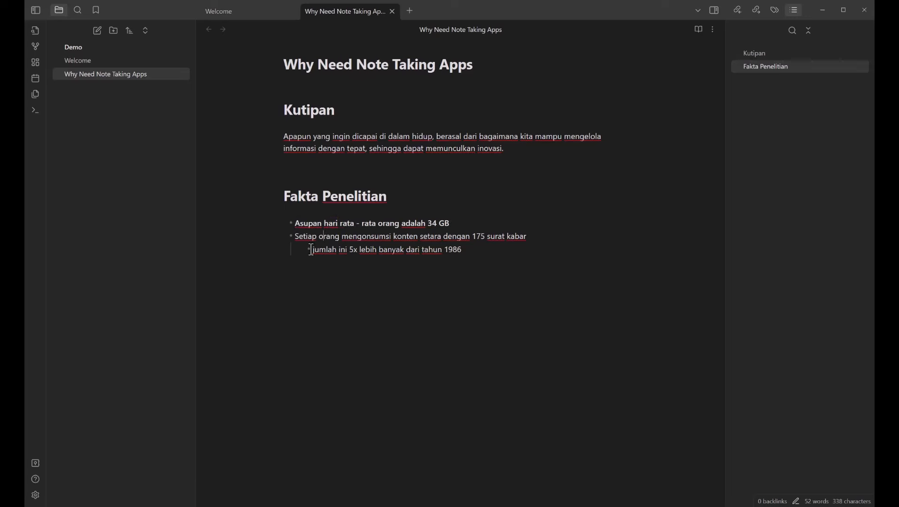
# Make "jumlah ini 5x lebih banyak" bold in the nested bullet, keeping the bullet marker outside the bold markers.
pyautogui.moveTo(311, 250); pyautogui.dragTo(405, 252)
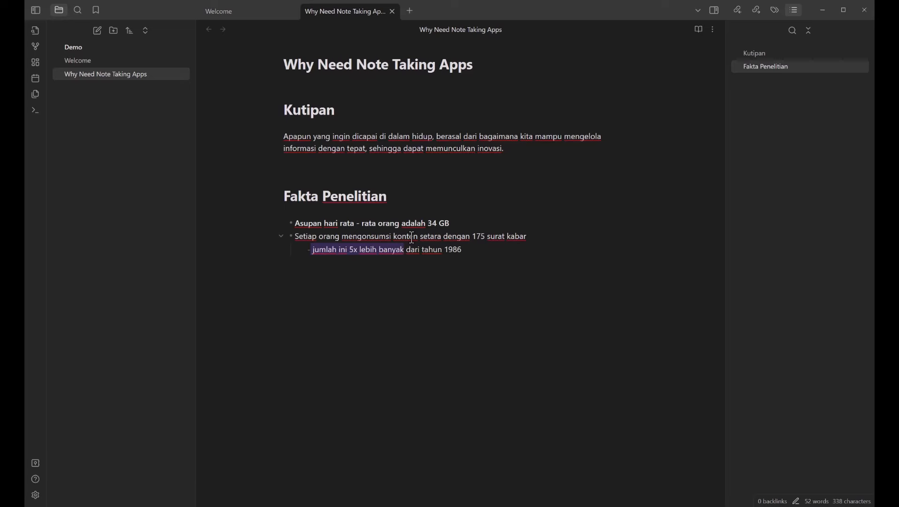
pyautogui.hotkey('ctrl', 'b')
pyautogui.press('Left')
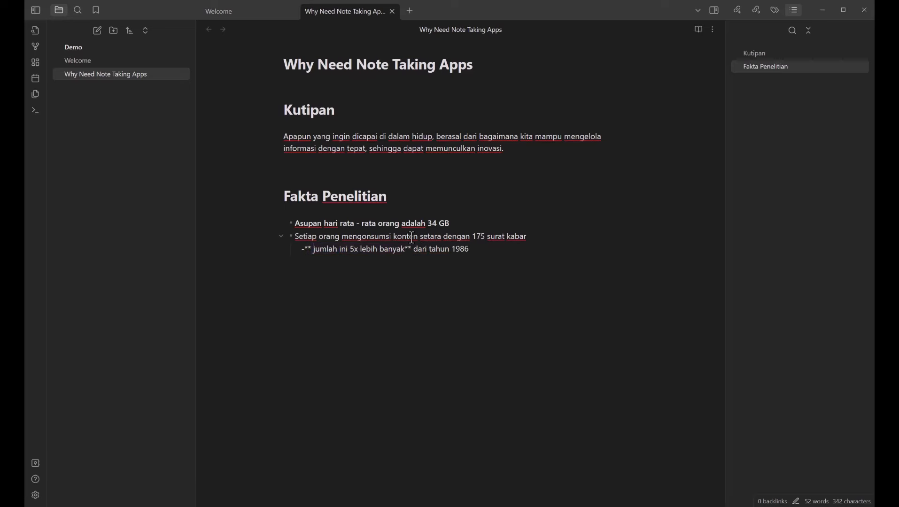
pyautogui.press('BackSpace')
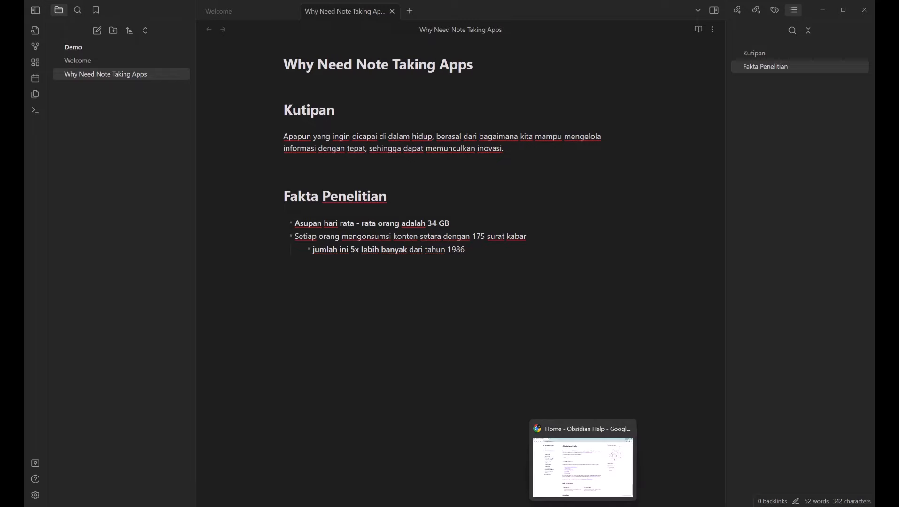
# Switch to the Obsidian Help site in Chrome and open Basic formatting syntax under Editing and formatting.
pyautogui.click(583, 506)
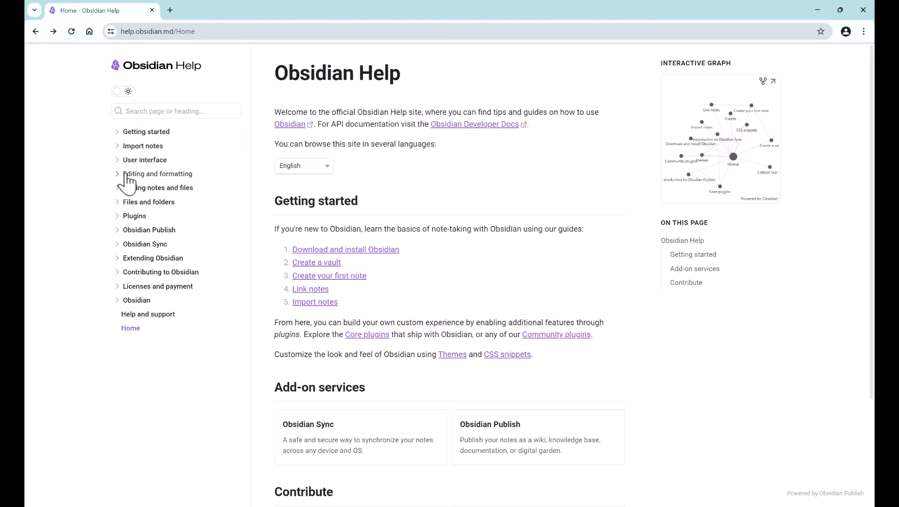
pyautogui.click(180, 175)
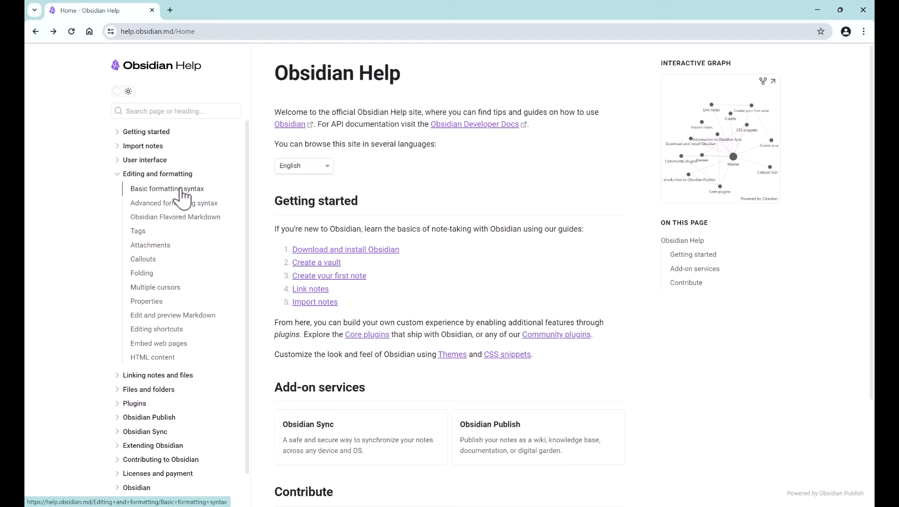
pyautogui.click(181, 192)
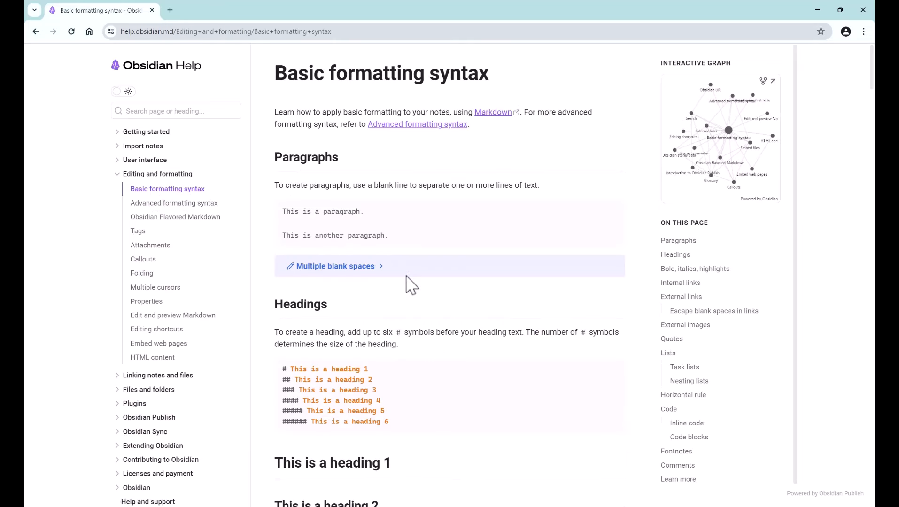
# Review the Basic formatting syntax page, covering headings, bold, italics, highlights, links, external images and lists.
pyautogui.scroll(-2, 410, 284)
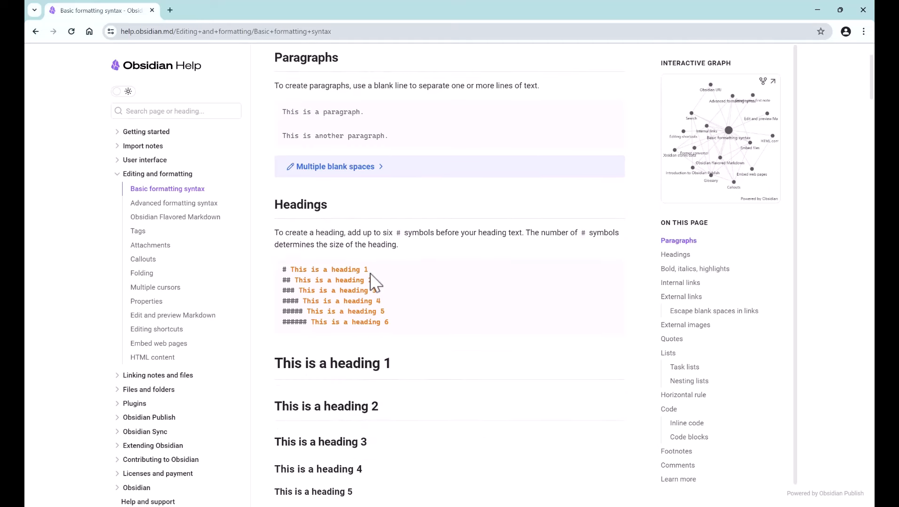
pyautogui.scroll(-7, 371, 280)
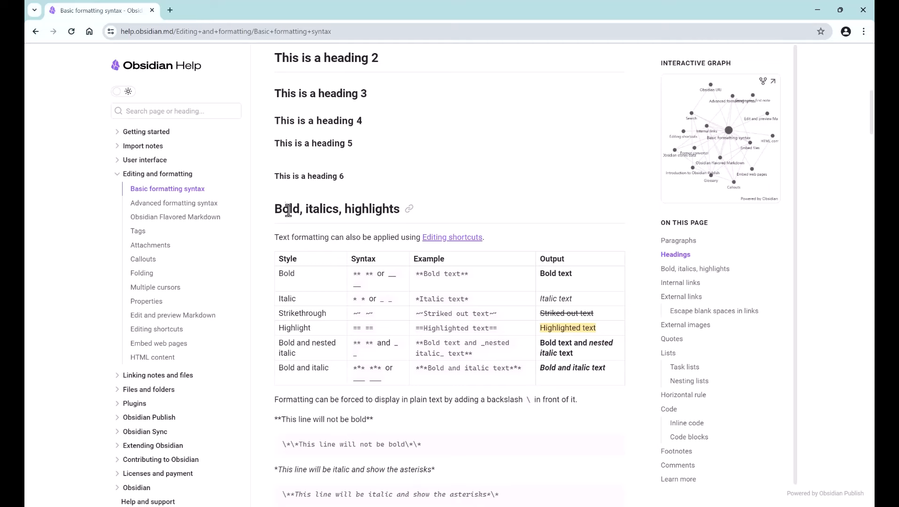
pyautogui.doubleClick(289, 211)
pyautogui.doubleClick(335, 216)
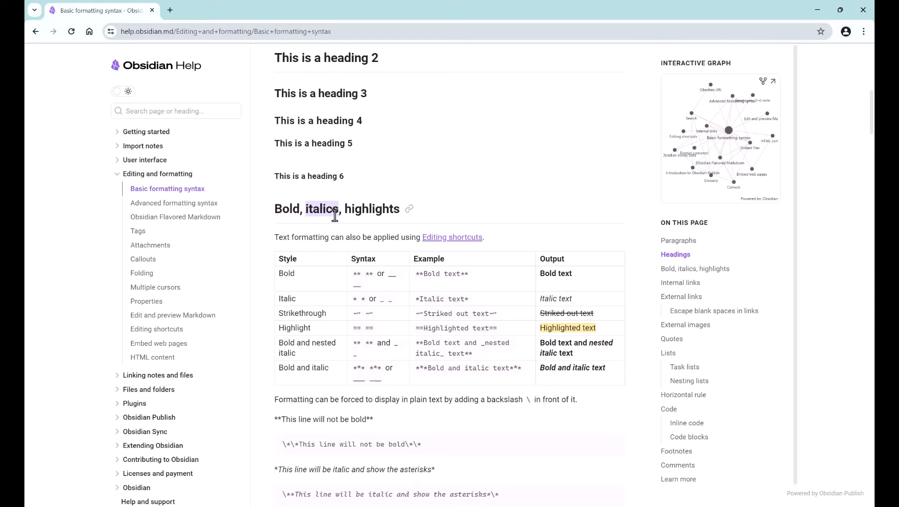
pyautogui.click(357, 213)
pyautogui.doubleClick(358, 214)
pyautogui.scroll(-7, 356, 213)
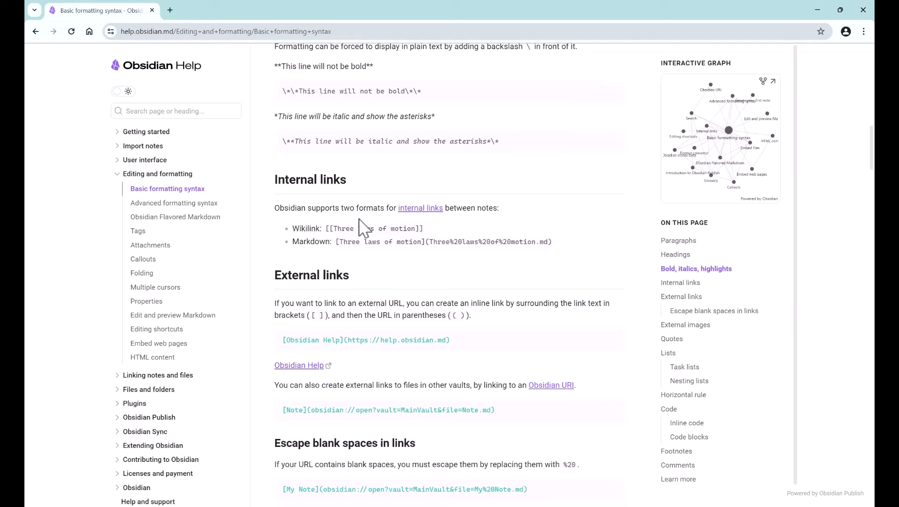
pyautogui.scroll(-4, 360, 223)
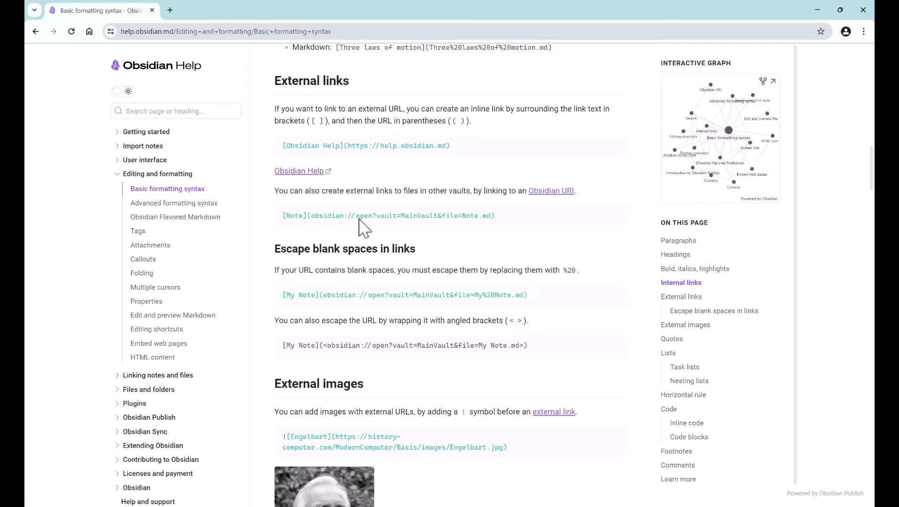
pyautogui.scroll(-4, 359, 219)
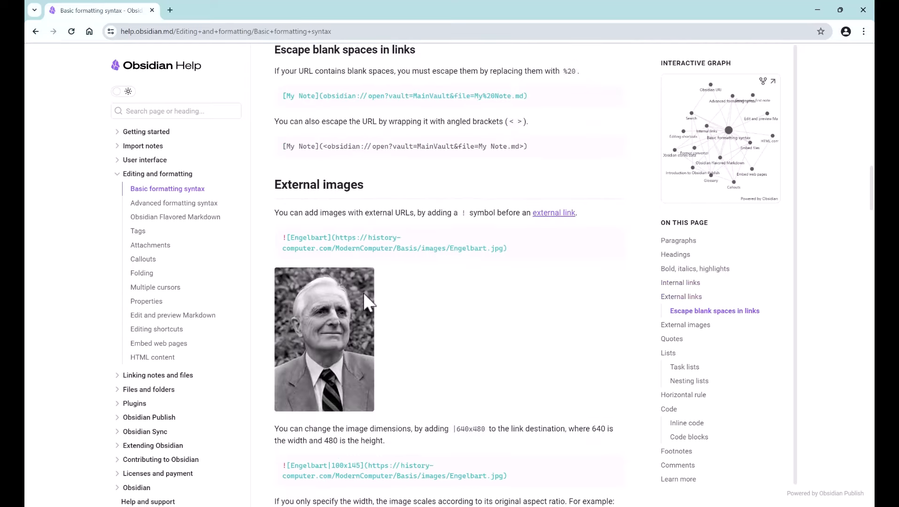
pyautogui.scroll(-14, 365, 295)
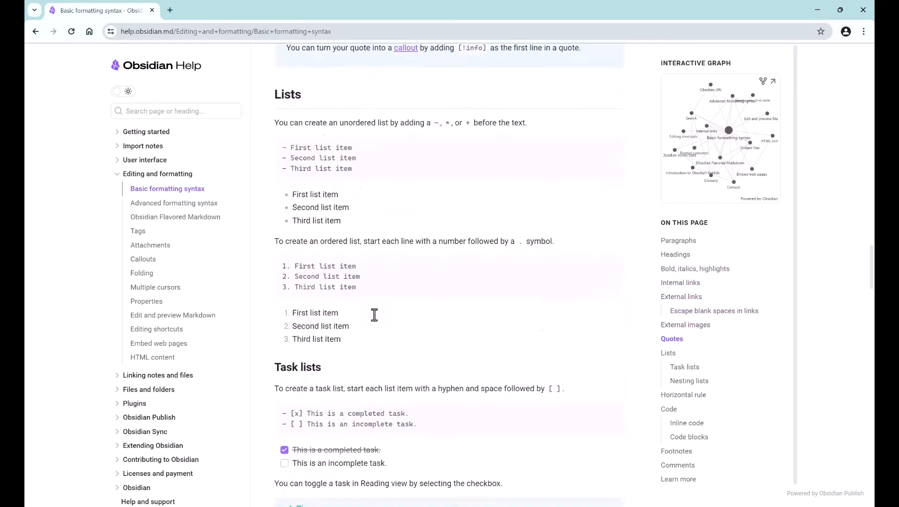
pyautogui.scroll(-4, 375, 315)
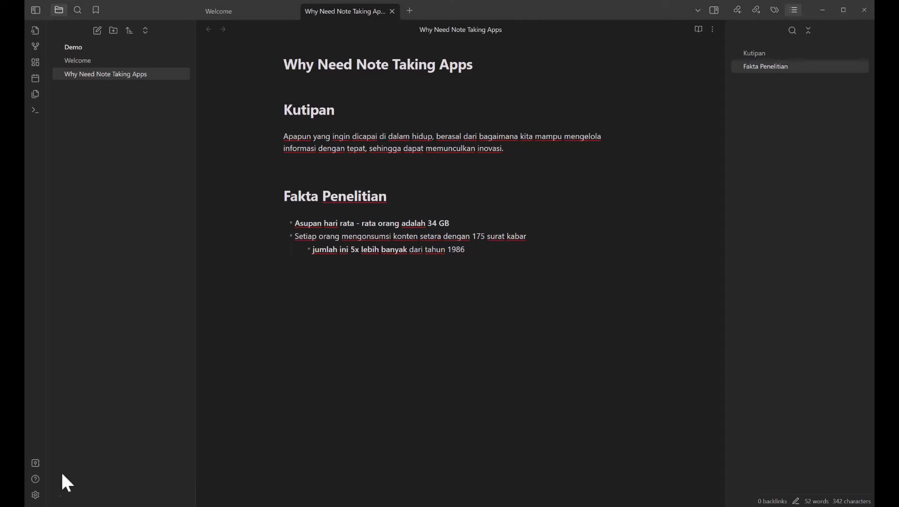
# Set the base color scheme to Light in the Appearance settings.
pyautogui.click(35, 496)
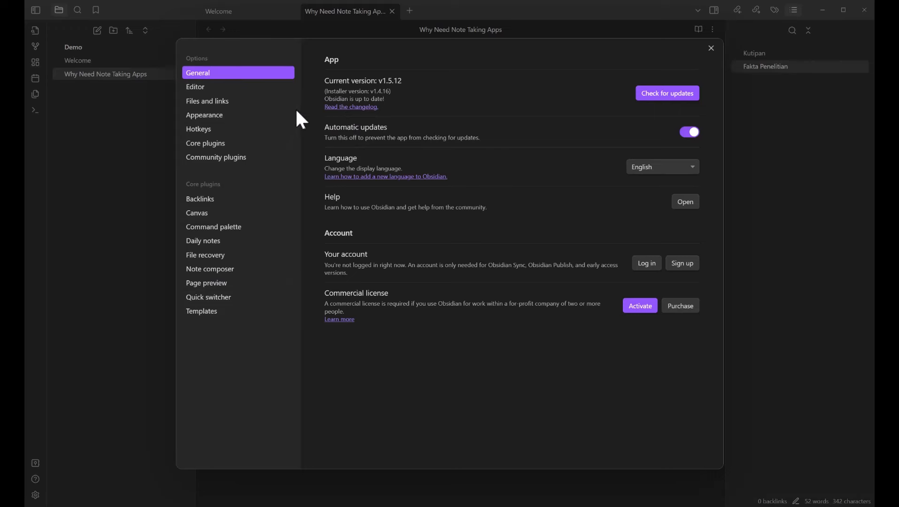
pyautogui.click(198, 118)
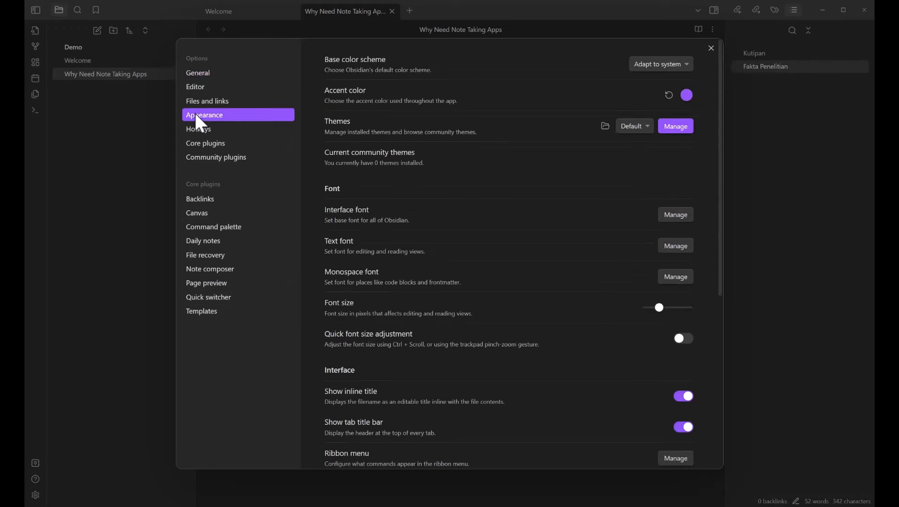
pyautogui.click(666, 66)
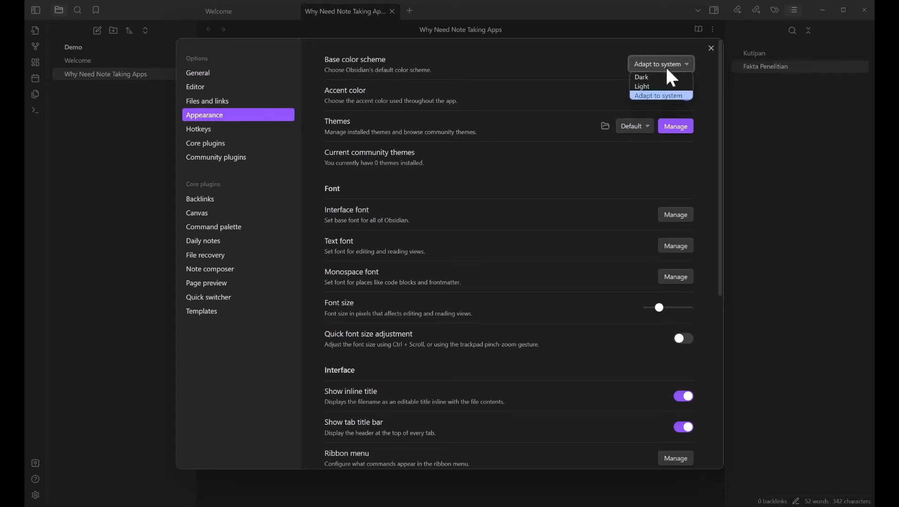
pyautogui.click(665, 71)
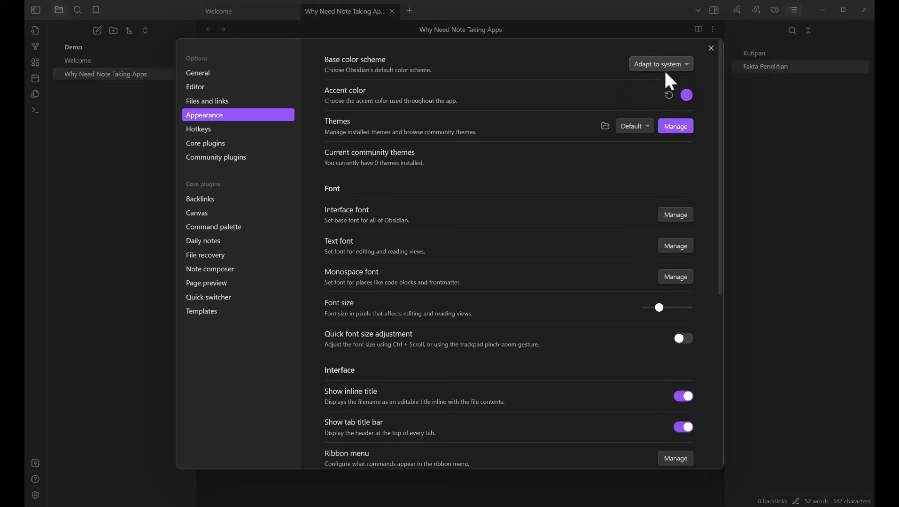
pyautogui.click(665, 64)
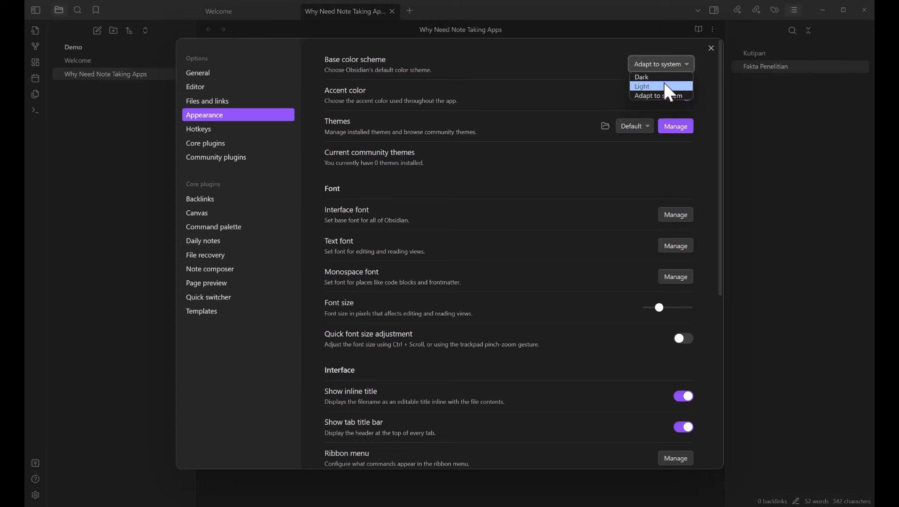
pyautogui.click(664, 85)
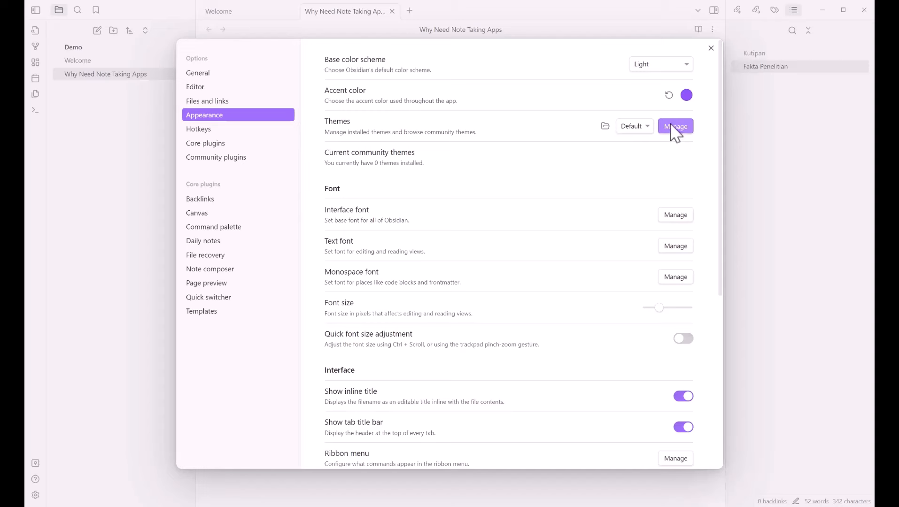
# Install and use the Things community theme, and return to the Appearance settings.
pyautogui.click(682, 127)
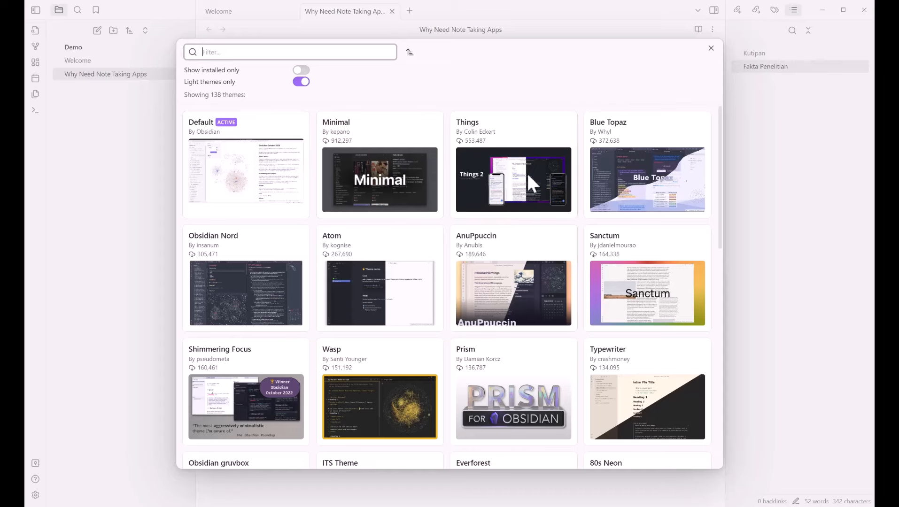
pyautogui.click(495, 178)
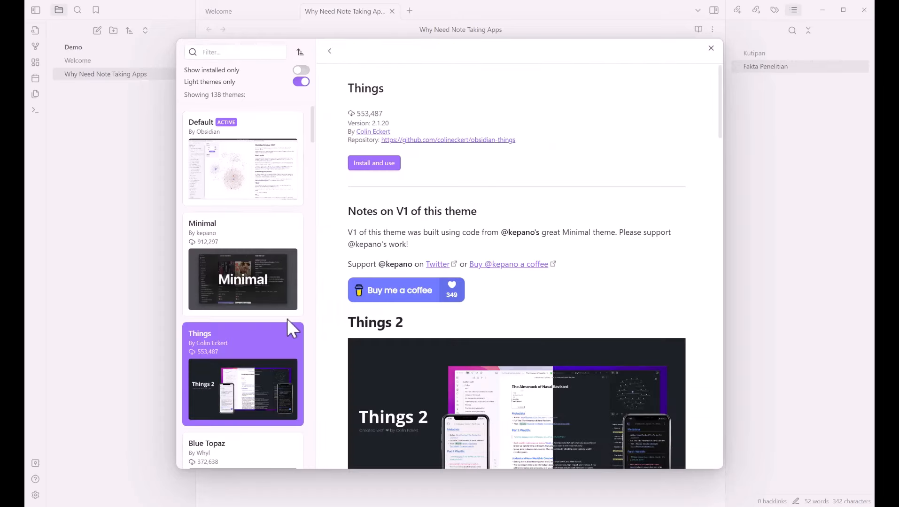
pyautogui.scroll(-3, 286, 317)
pyautogui.click(380, 165)
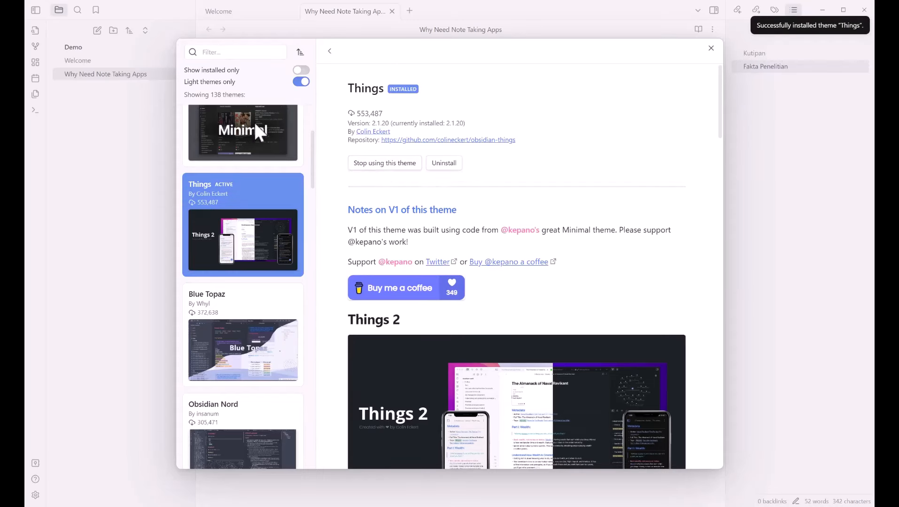
pyautogui.click(712, 48)
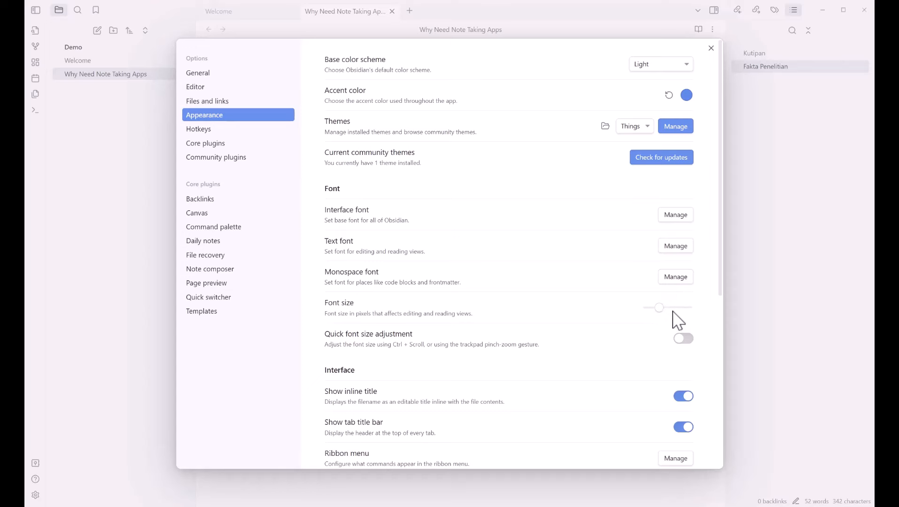
# Increase the font size slightly, look over the remaining appearance options, and close the settings.
pyautogui.moveTo(662, 311)
pyautogui.moveTo(661, 309); pyautogui.dragTo(669, 311)
pyautogui.scroll(-5, 668, 333)
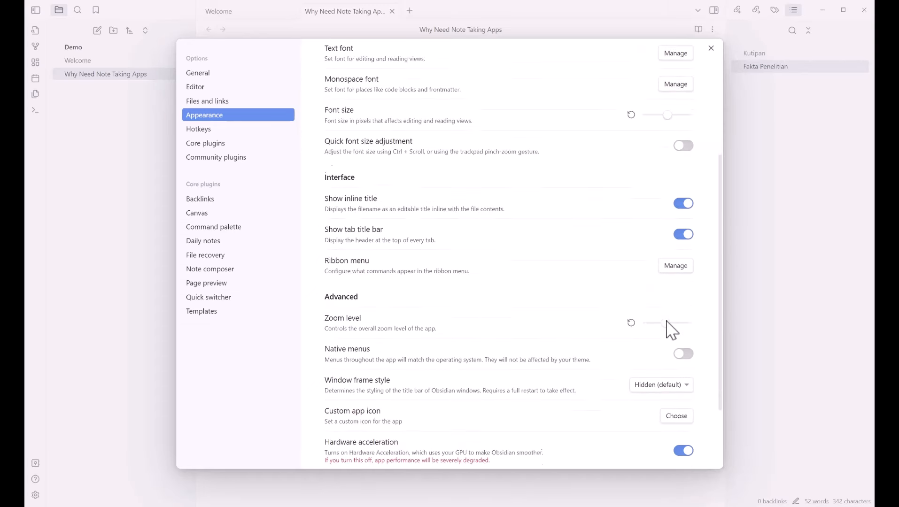
pyautogui.scroll(-2, 672, 317)
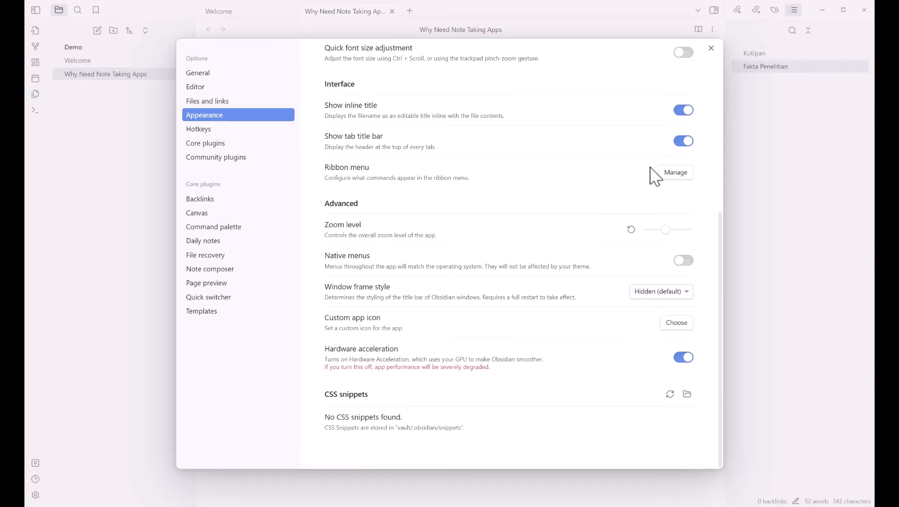
pyautogui.scroll(6, 682, 136)
pyautogui.click(712, 48)
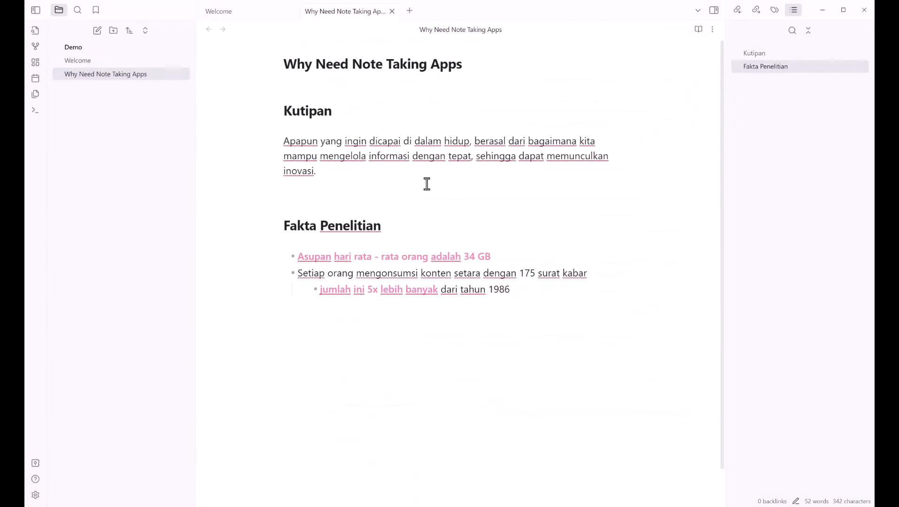
pyautogui.tripleClick(305, 142)
pyautogui.click(510, 229)
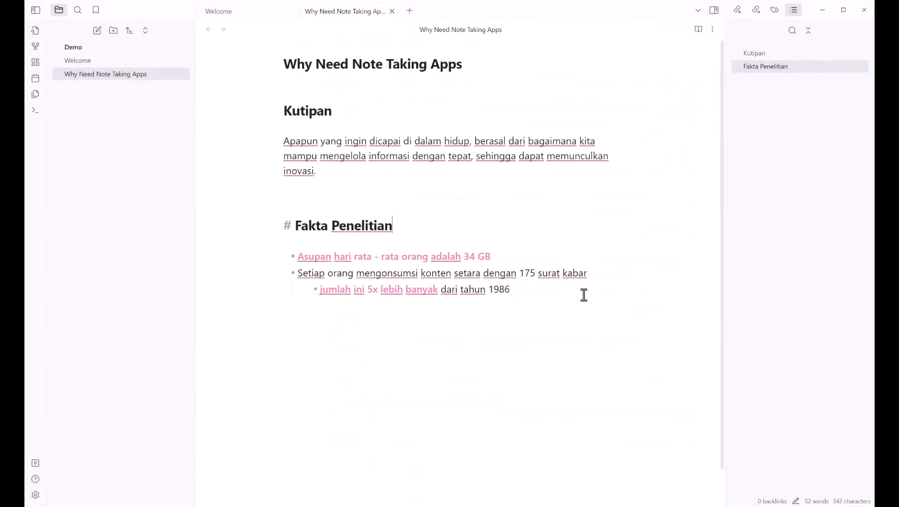
pyautogui.moveTo(582, 295); pyautogui.dragTo(308, 276)
pyautogui.click(520, 308)
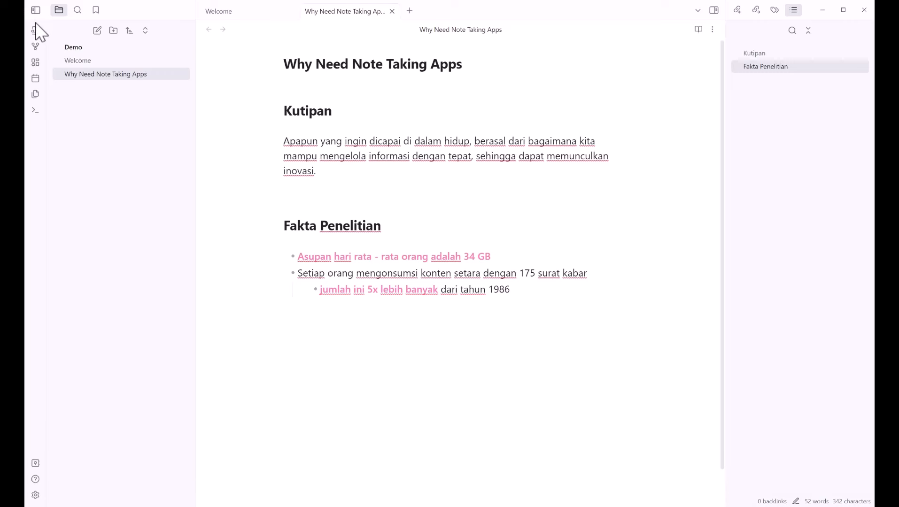
# Switch to dark mode by running the "Use dark mode" command from the command palette.
pyautogui.click(38, 113)
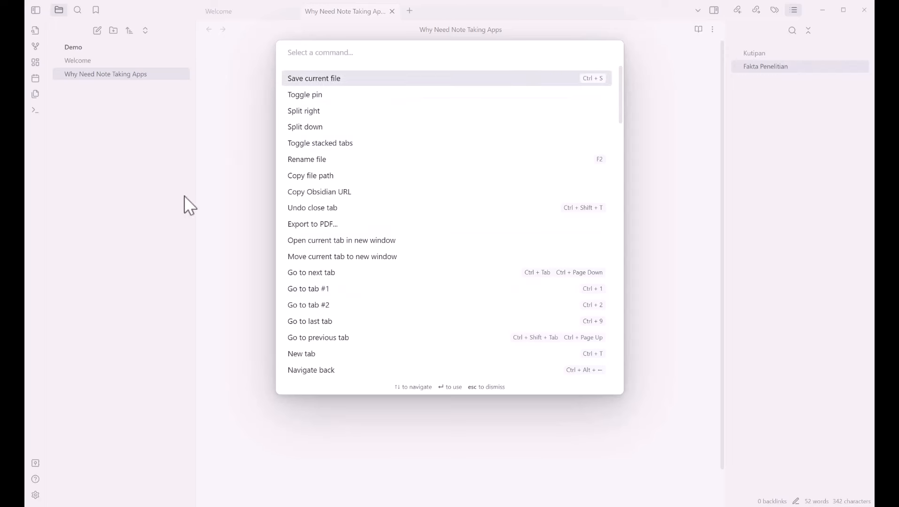
pyautogui.click(677, 187)
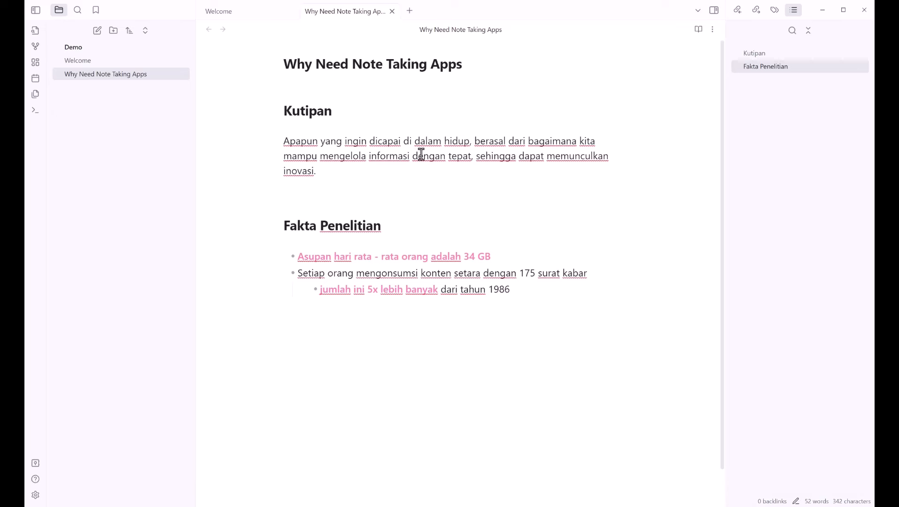
pyautogui.hotkey('ctrl', 'p')
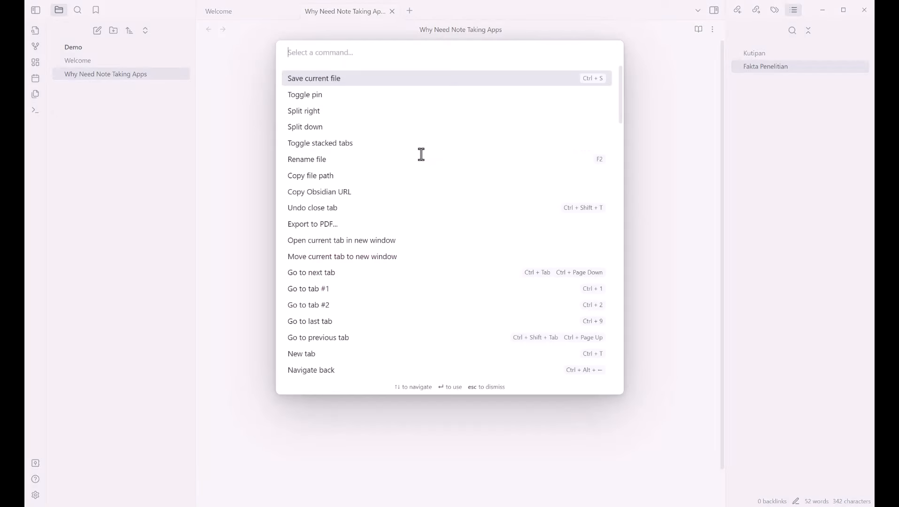
pyautogui.write('dark')
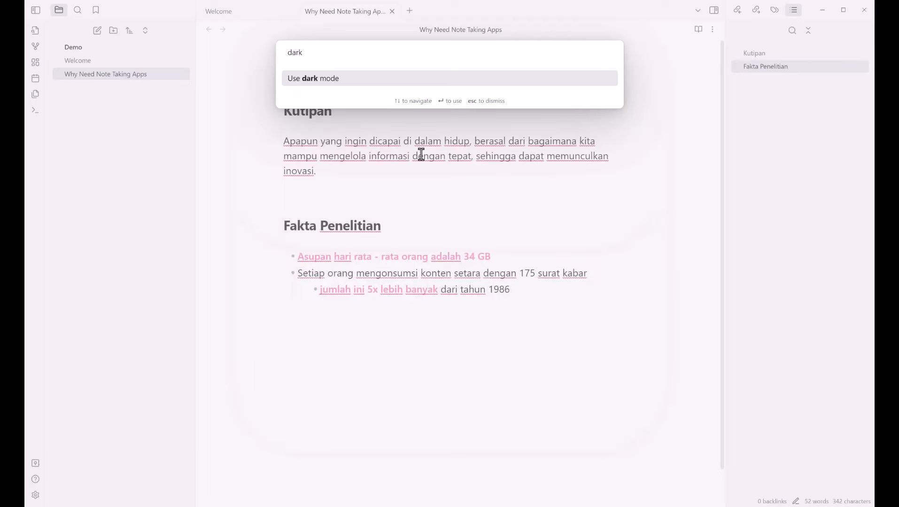
pyautogui.press('Return')
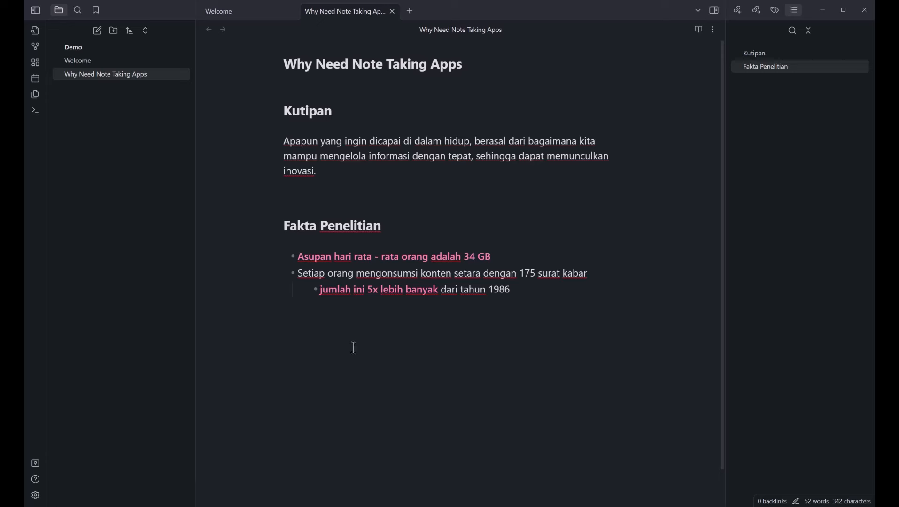
# Browse the available commands in the command palette, from tab and file actions to heading, formatting and insert commands, and dismiss it.
pyautogui.click(403, 159)
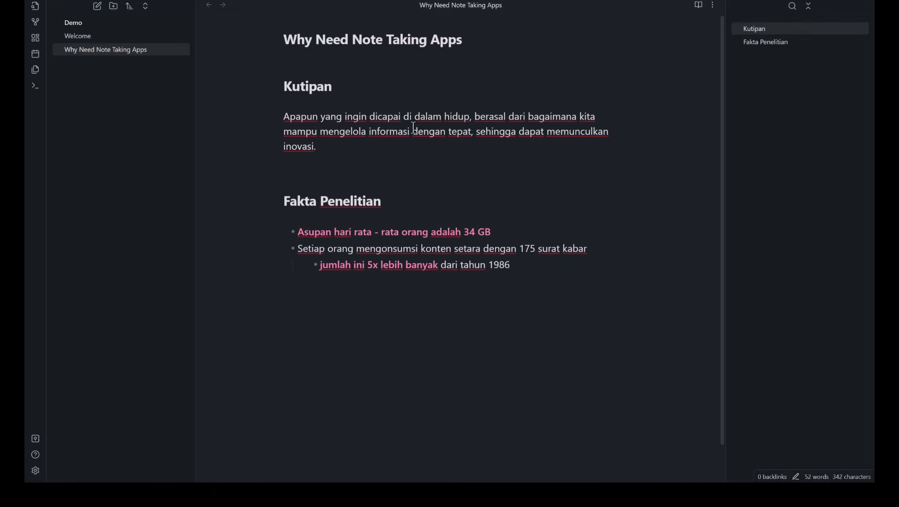
pyautogui.hotkey('ctrl', 'p')
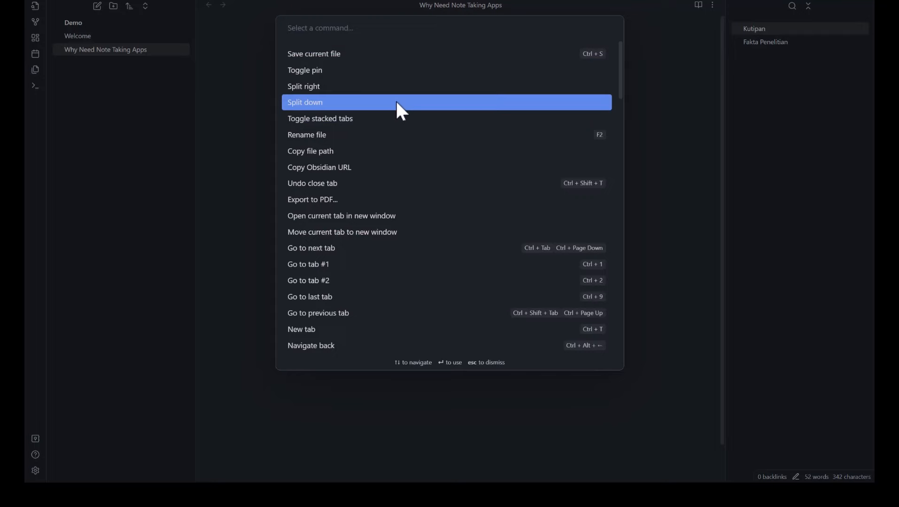
pyautogui.scroll(-4, 397, 111)
pyautogui.scroll(-5, 397, 104)
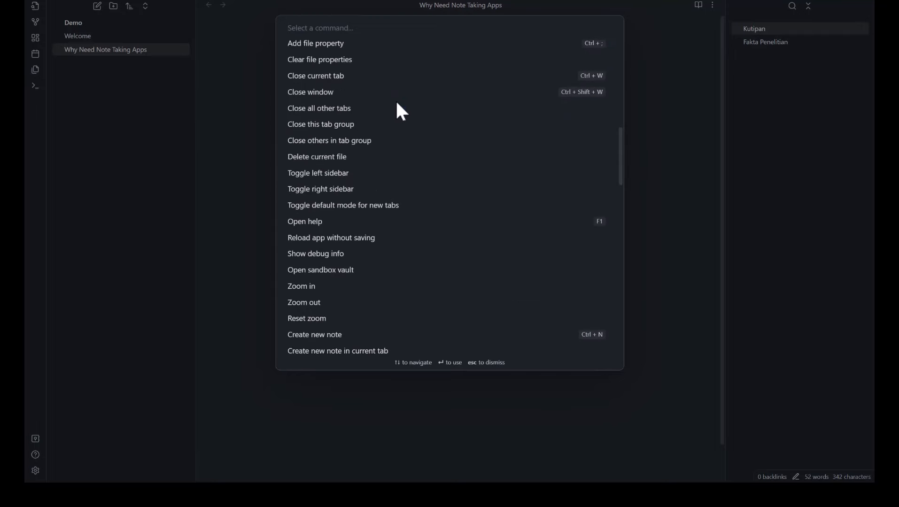
pyautogui.scroll(-4, 350, 244)
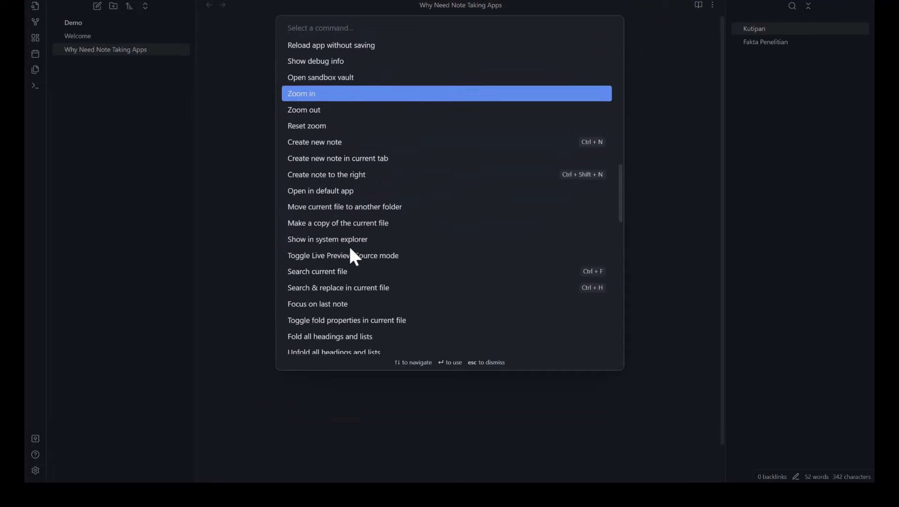
pyautogui.scroll(-5, 360, 237)
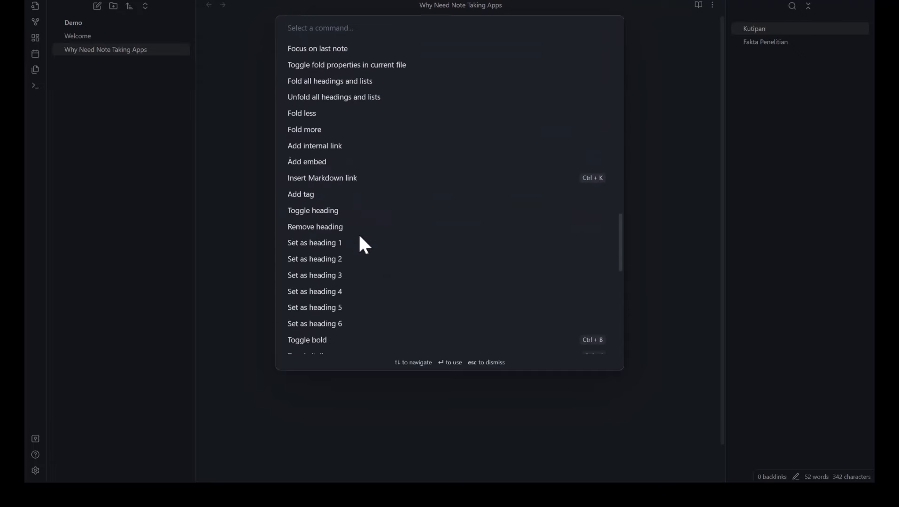
pyautogui.scroll(-1, 360, 237)
pyautogui.scroll(-4, 360, 236)
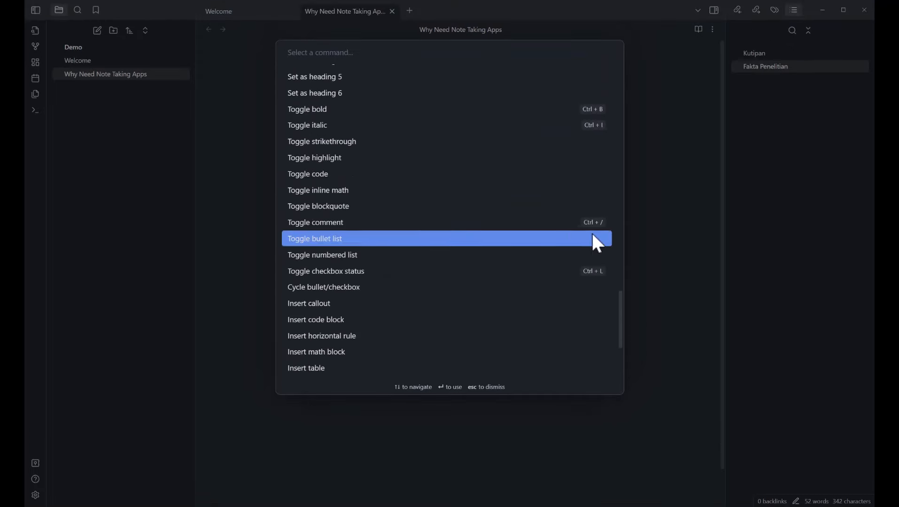
pyautogui.click(672, 229)
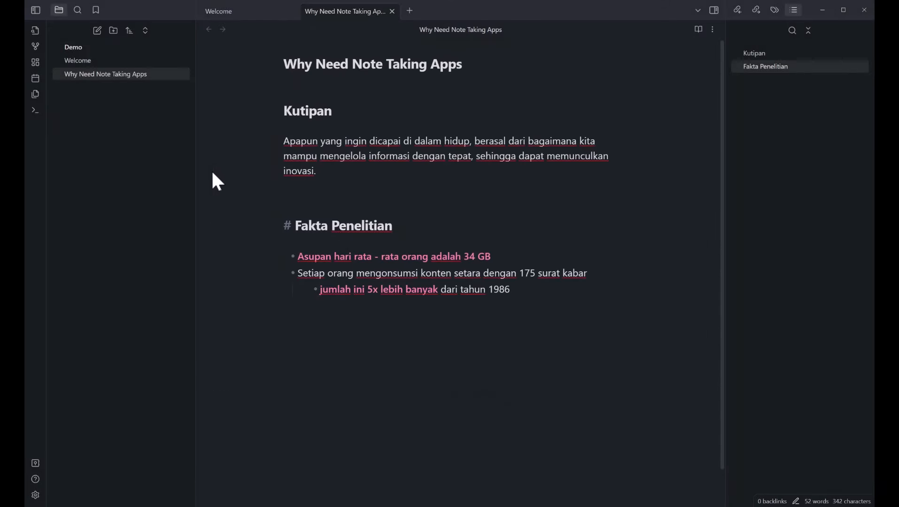